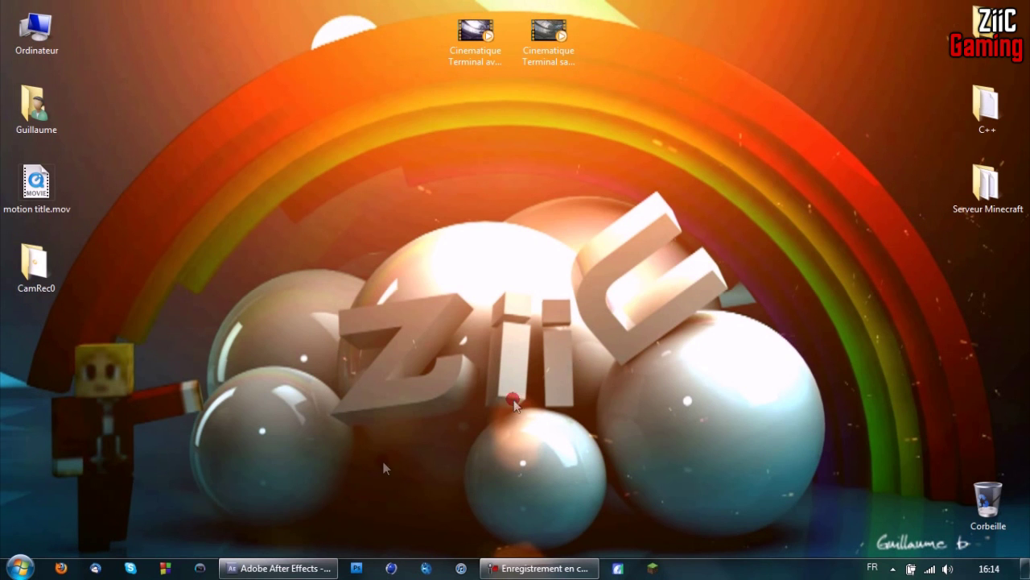
Switch to After Effects and create an HDV/HDTV 720 25 composition with a duration of 0:00:30:00.
click(298, 566)
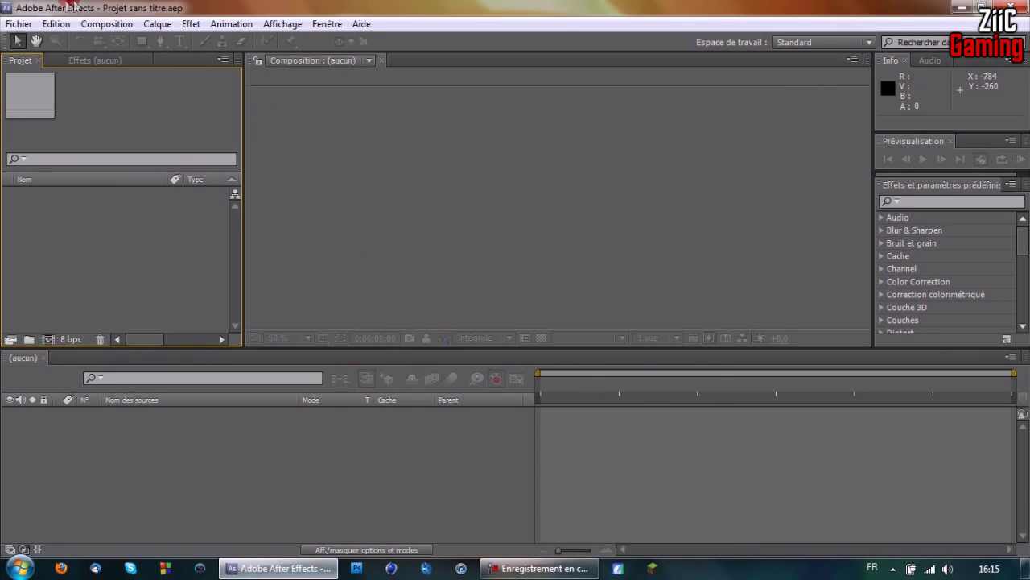
click(95, 23)
click(113, 41)
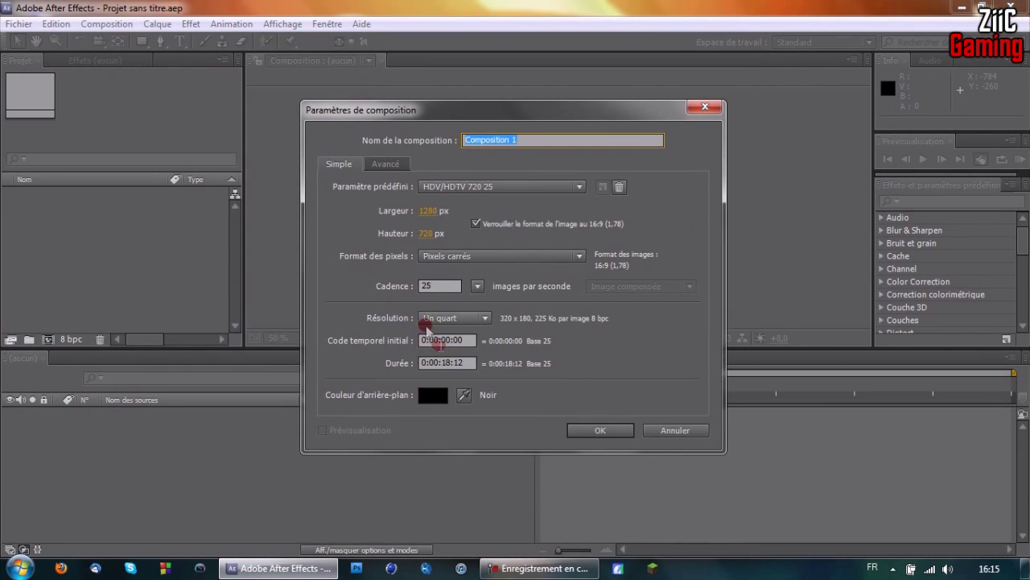
click(444, 361)
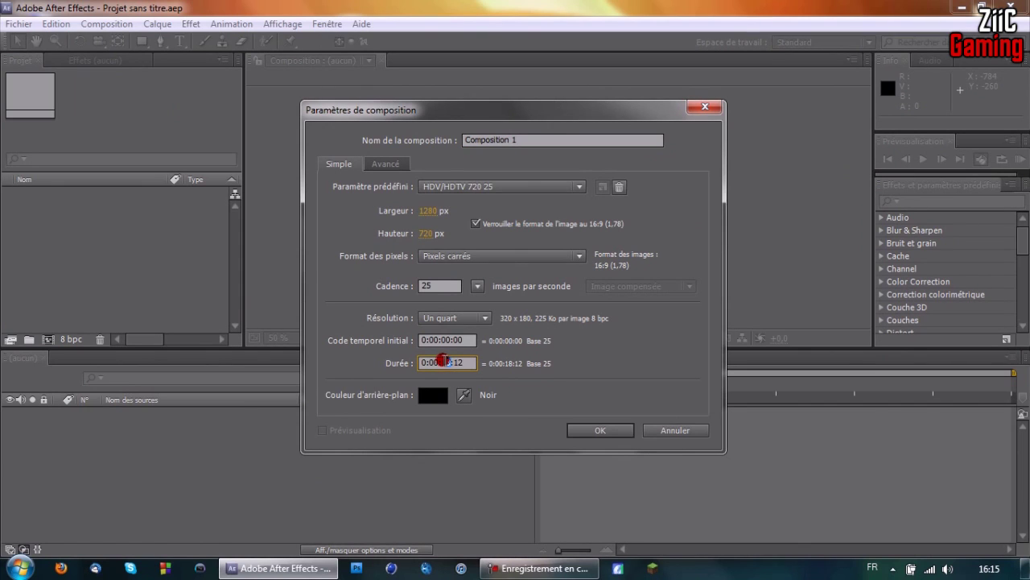
click(470, 362)
key(Return)
Import the desktop clips Cinematique Terminal avec CC.wmv and Cinematique Terminal sans CC.wmv into the project.
drag(178, 10, 185, 54)
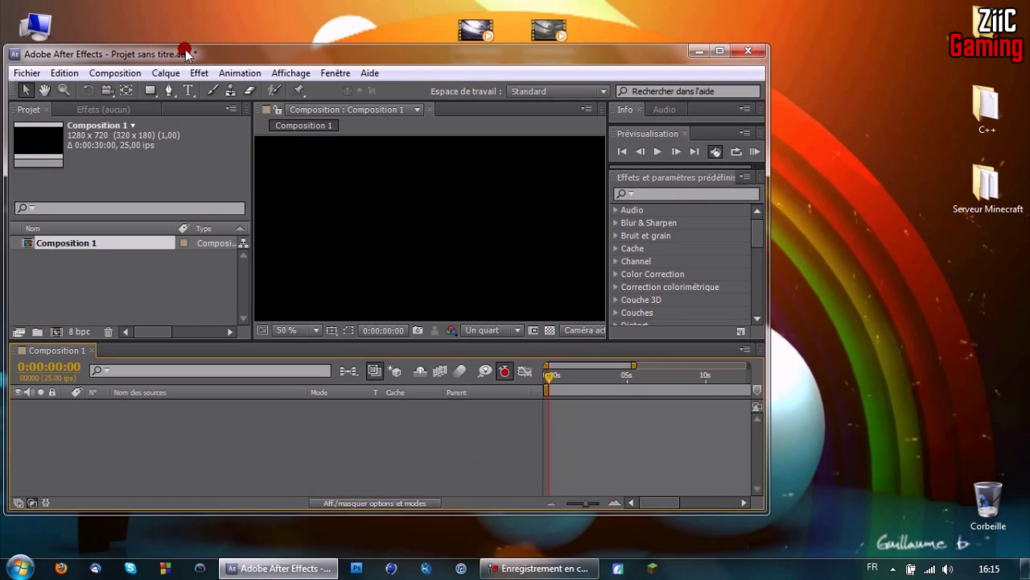
click(70, 275)
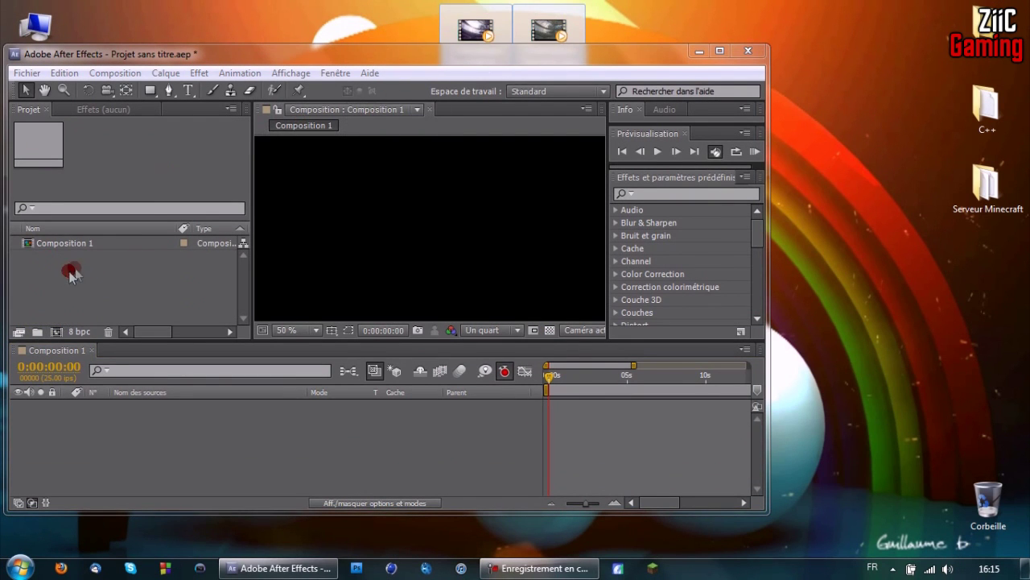
drag(276, 51, 336, 7)
click(154, 210)
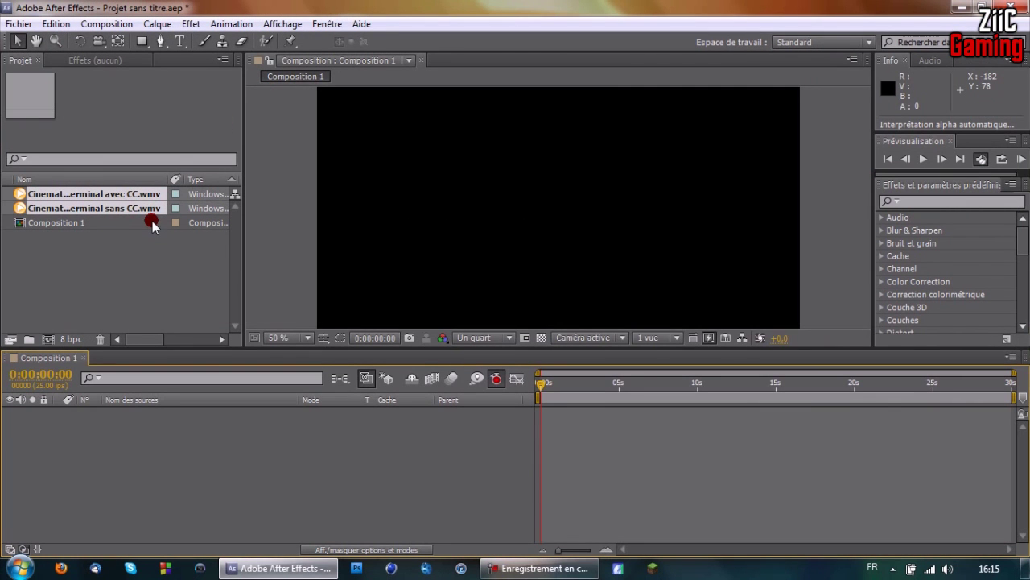
drag(124, 198, 111, 231)
click(108, 242)
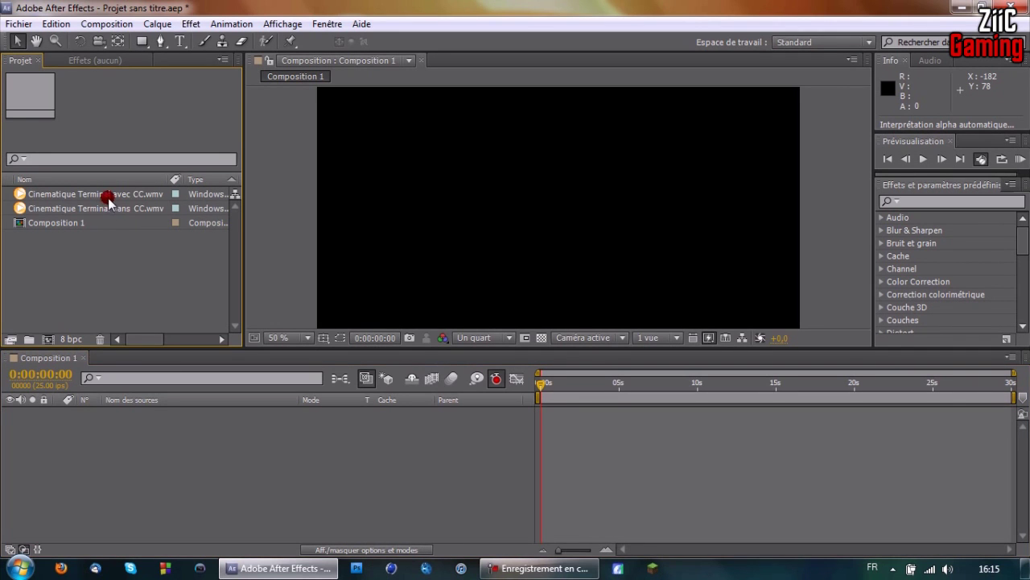
Add both clips to Composition 1, with Cinematique Terminal sans CC.wmv layered above Cinematique Terminal avec CC.wmv.
click(109, 208)
drag(111, 208, 145, 413)
click(106, 199)
drag(106, 199, 216, 437)
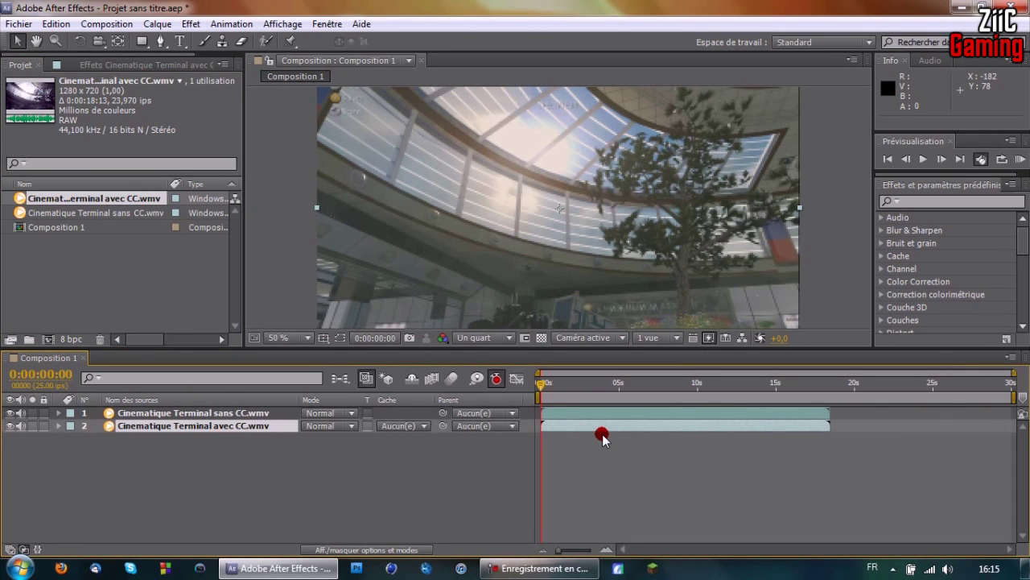
Overlap the clips by trimming the avec CC layer's start to 0:00:08:00 and the sans CC layer's end to about 0:00:09:24.
click(669, 382)
drag(541, 380, 664, 376)
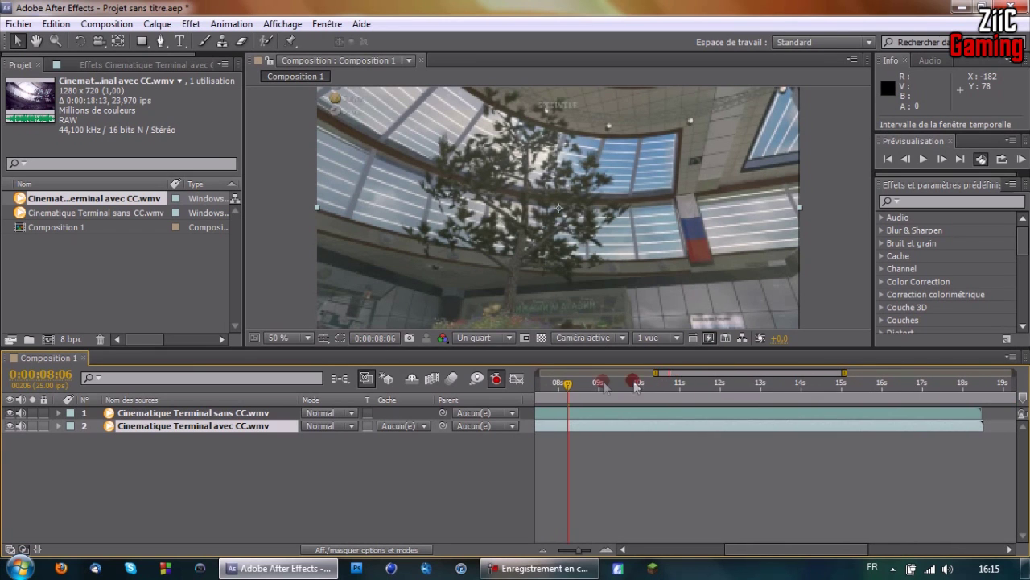
click(559, 383)
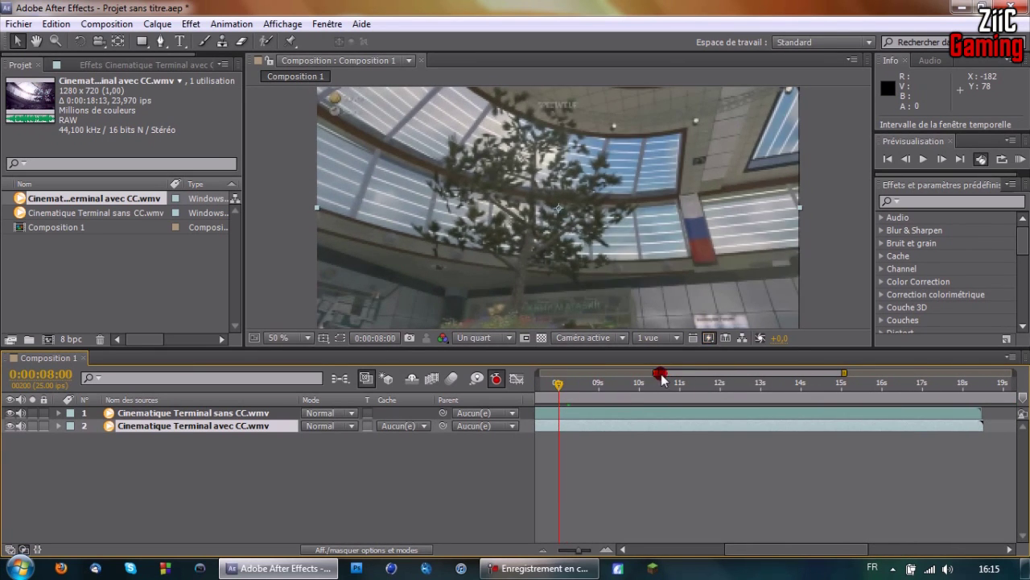
drag(655, 373, 538, 374)
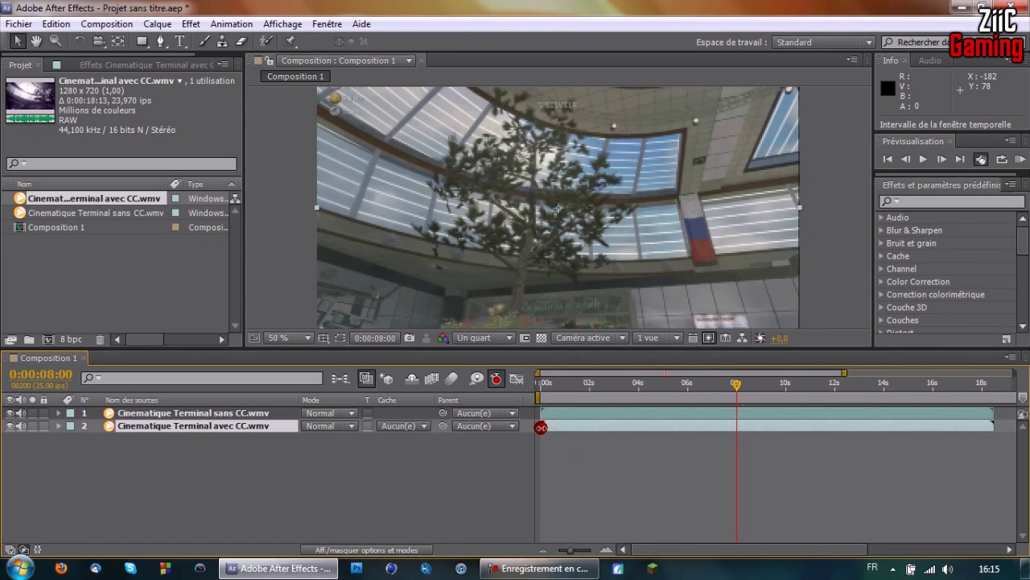
drag(541, 426, 734, 429)
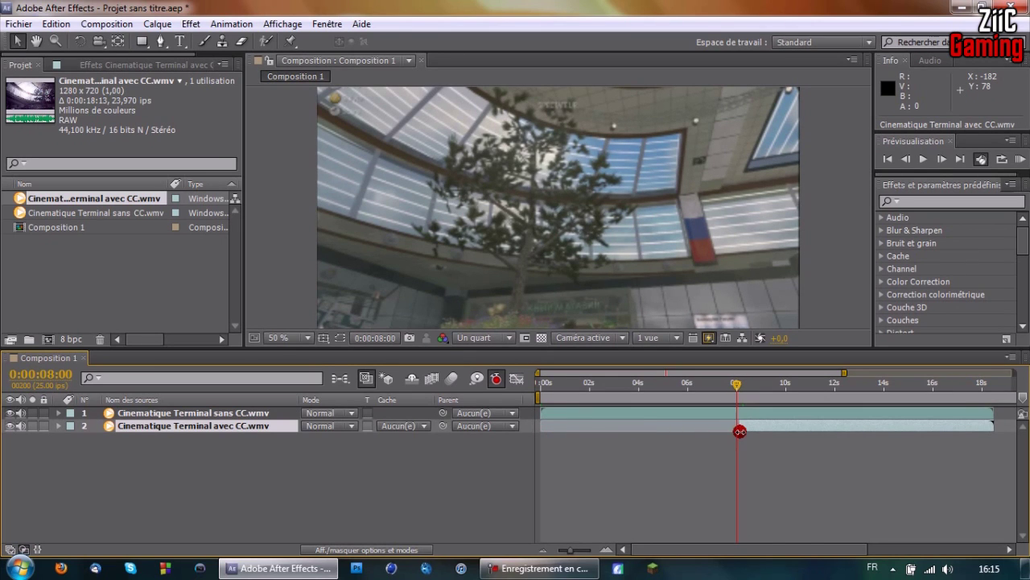
drag(736, 384, 785, 388)
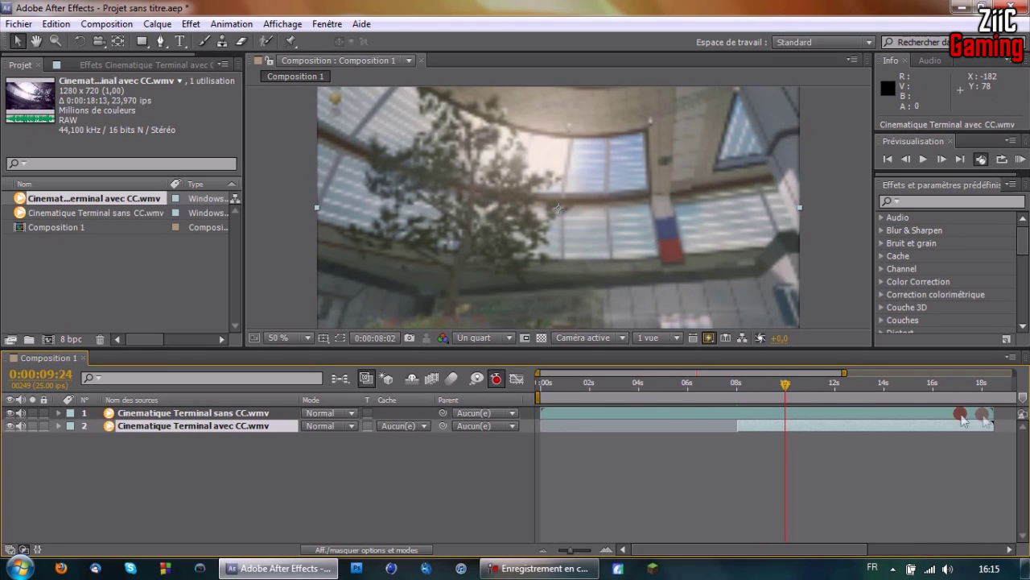
drag(991, 413, 737, 392)
Reveal the opacity of the sans CC layer and set a 100% opacity keyframe at 0:00:08:00.
click(158, 414)
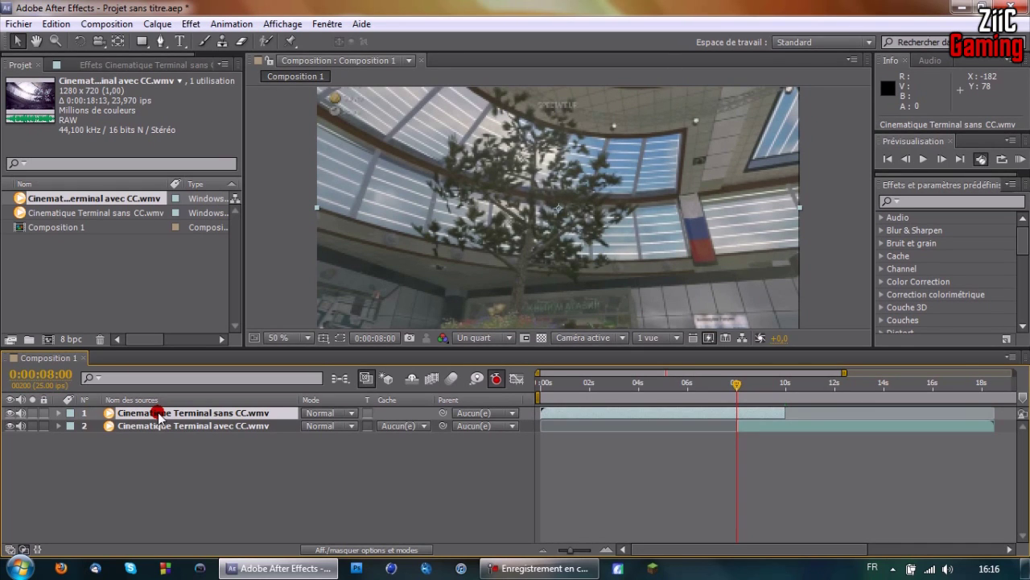
key(t)
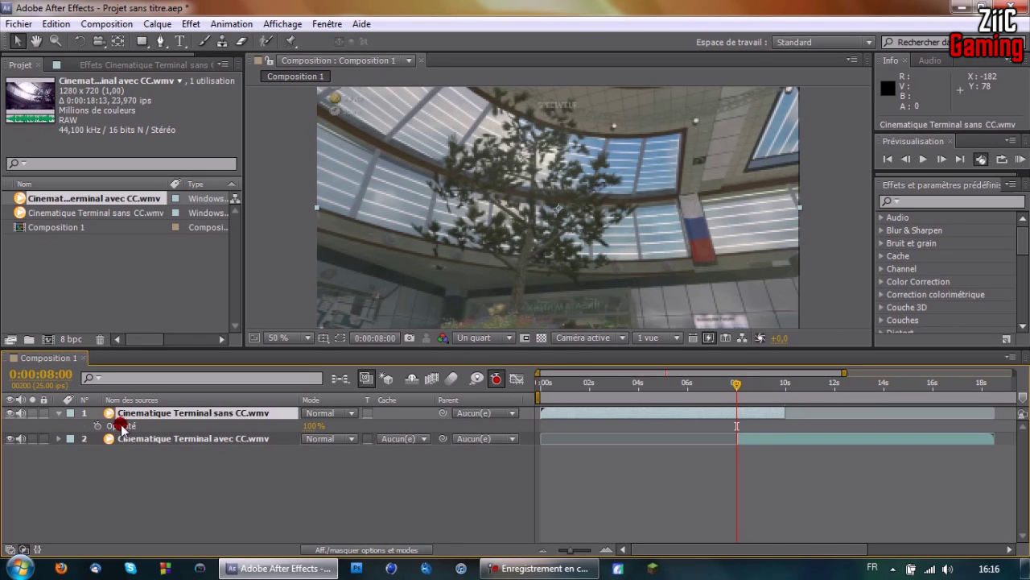
click(62, 416)
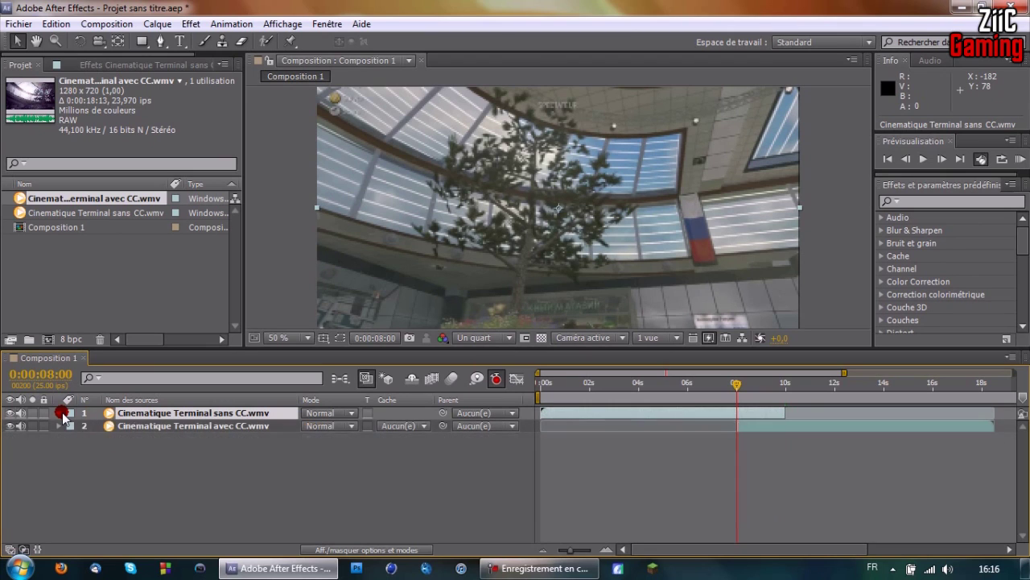
click(59, 414)
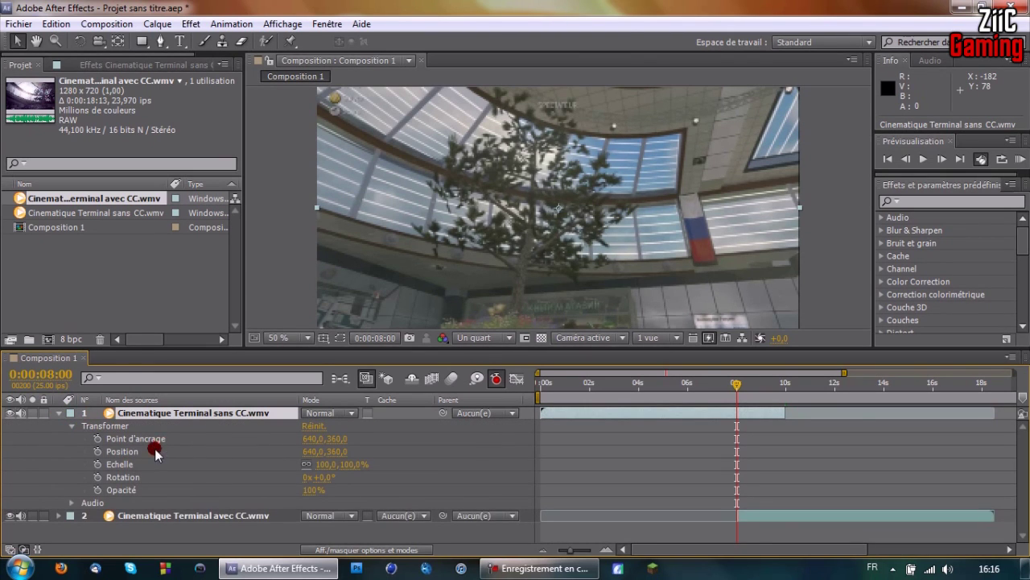
click(59, 413)
key(t)
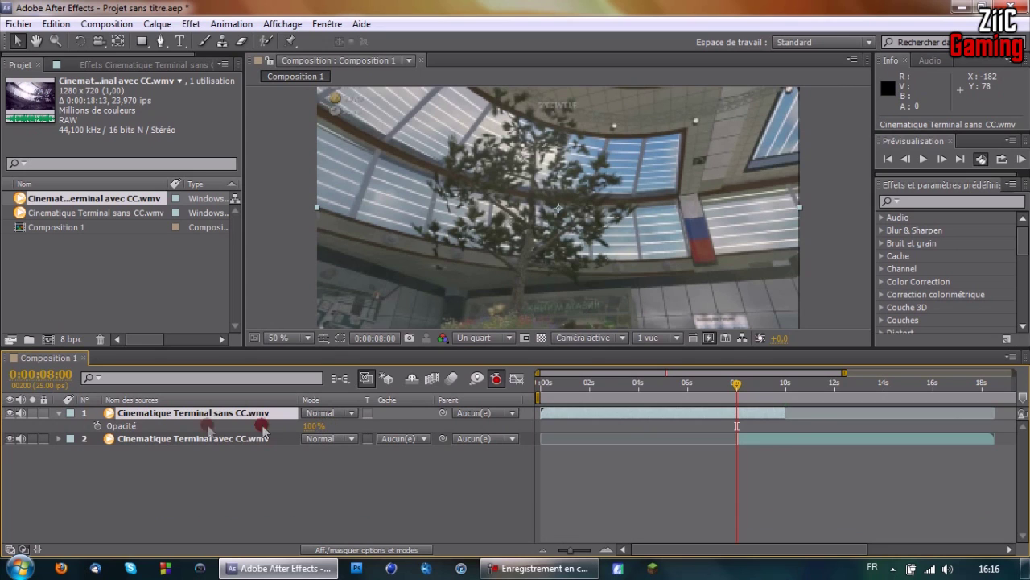
click(97, 426)
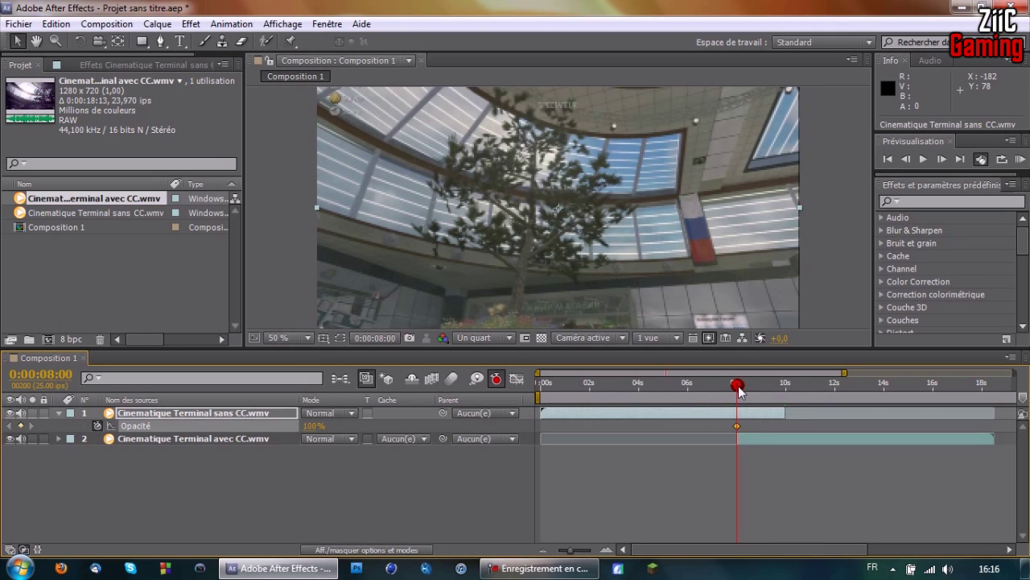
Fade the sans CC layer to fully transparent at 0:00:09:24, collapse its properties and preview the crossfade.
drag(739, 386, 788, 394)
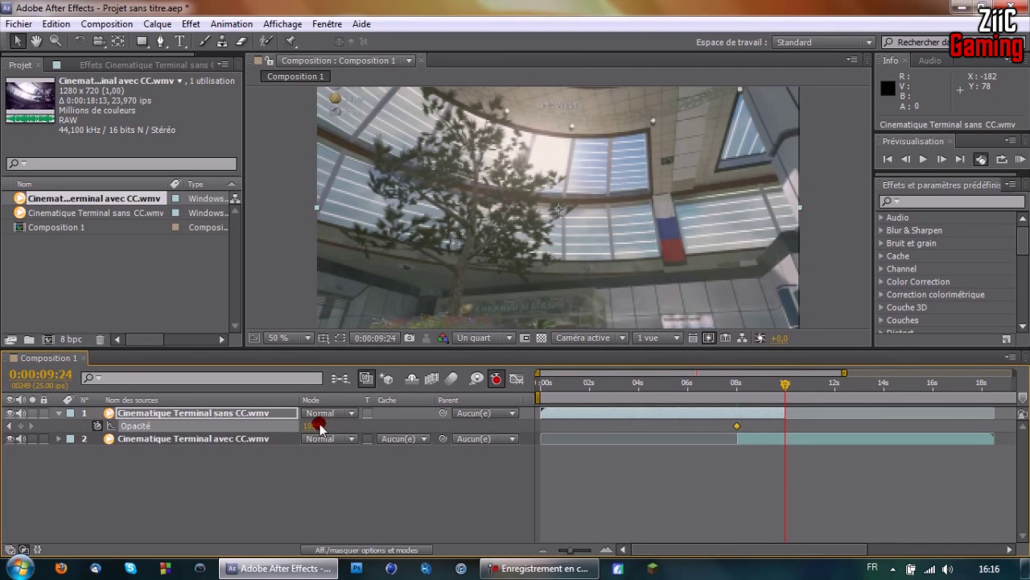
drag(314, 431, 63, 417)
click(59, 413)
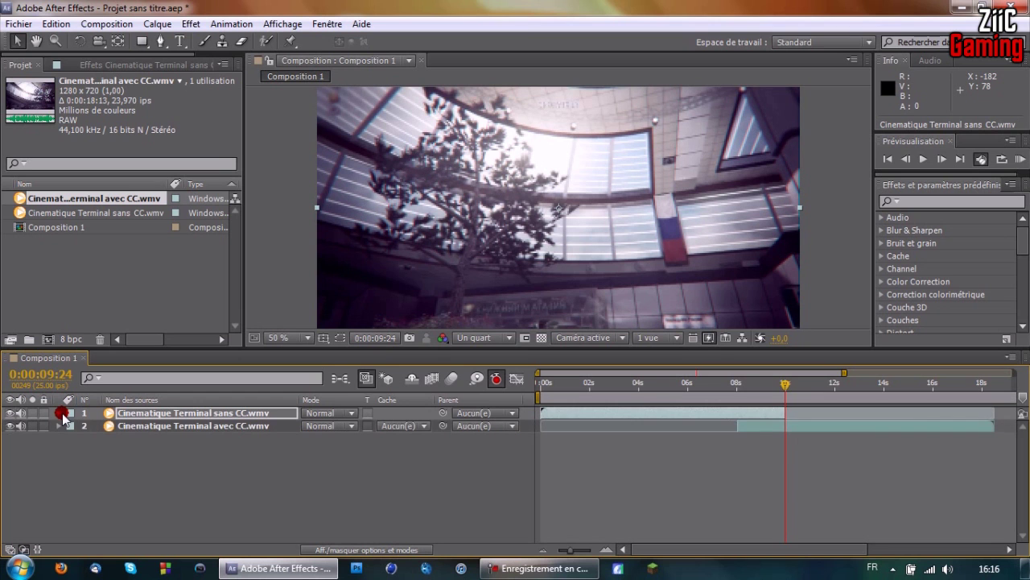
click(713, 387)
key(space)
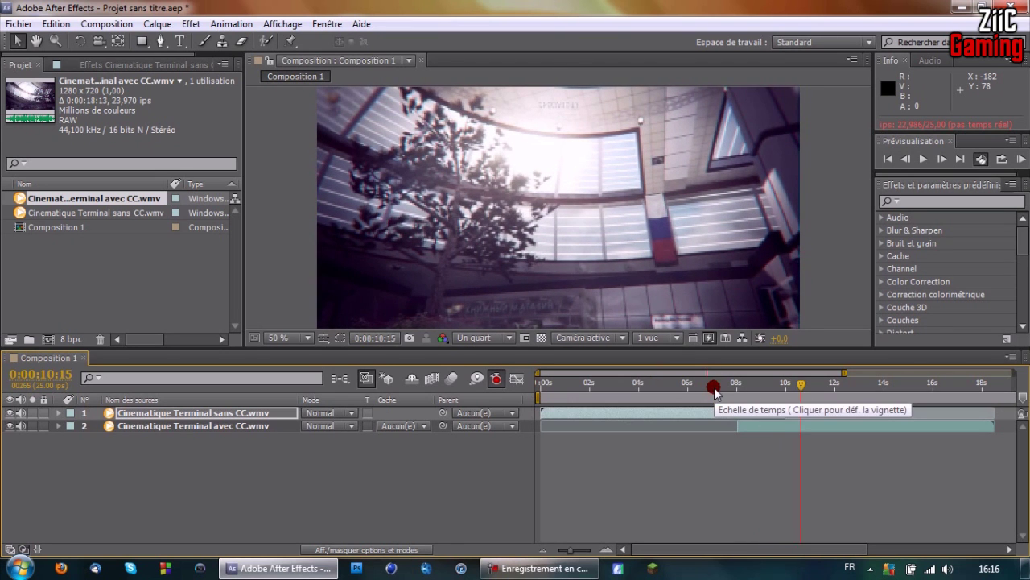
Create an adjustment layer above both clips with the current time at the start of the crossfade.
drag(749, 388, 737, 385)
click(159, 412)
click(156, 24)
mouse_move(293, 28)
click(593, 130)
click(159, 413)
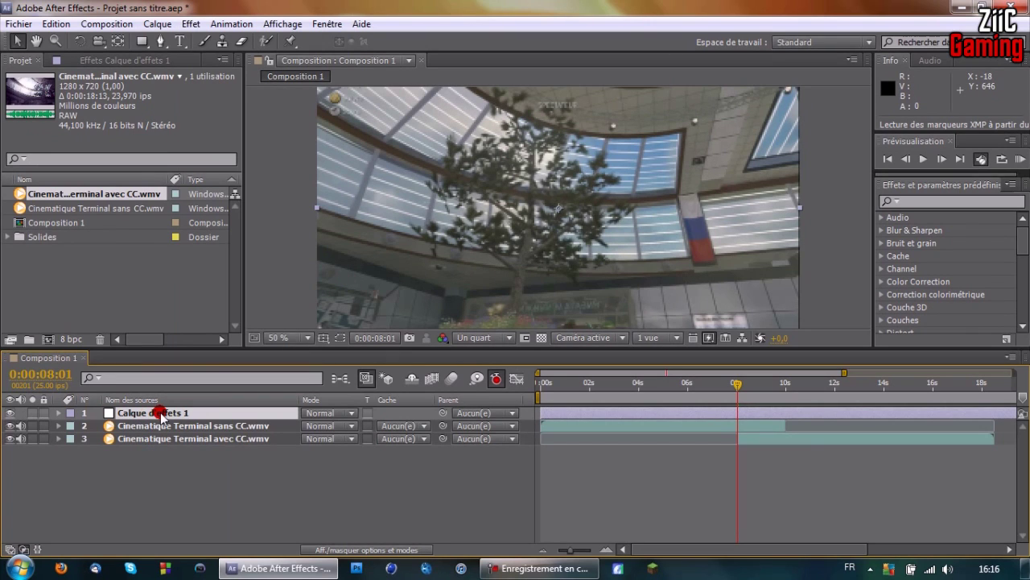
Trim the adjustment layer around the crossfade, from just before 7 s to about 11.5 s.
click(555, 413)
drag(538, 412, 708, 410)
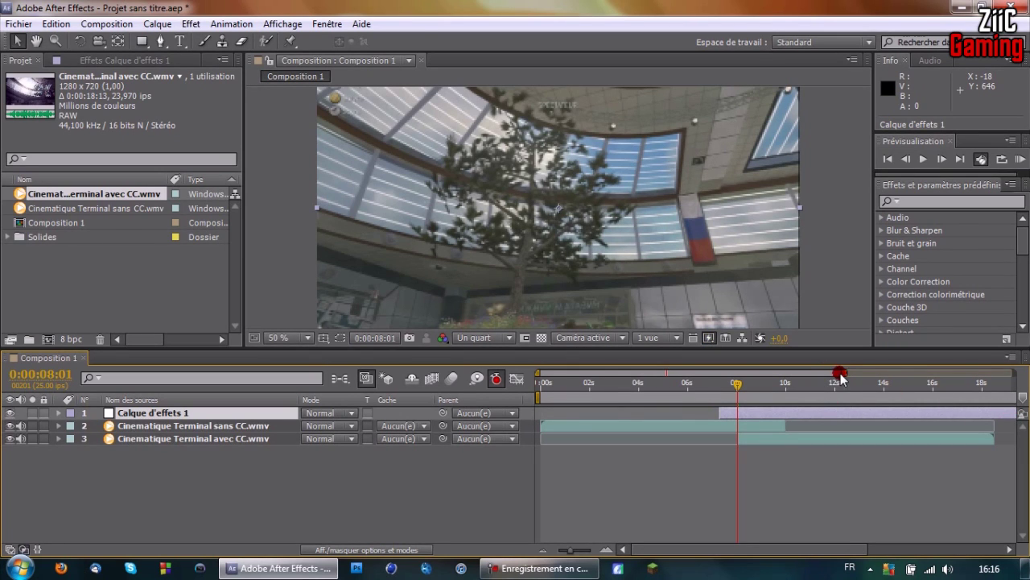
drag(841, 372, 1012, 373)
drag(1004, 420, 713, 420)
drag(1011, 373, 774, 375)
drag(600, 411, 579, 409)
drag(778, 412, 806, 412)
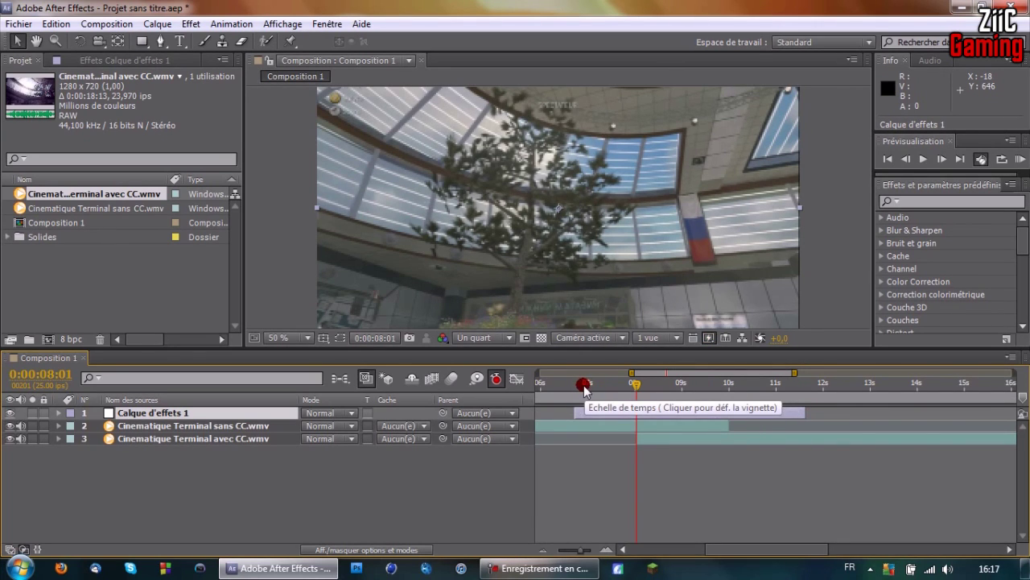
Find the Juxtaposition directionnelle effect with the search term "jux" and apply it to the adjustment layer.
drag(582, 388, 612, 390)
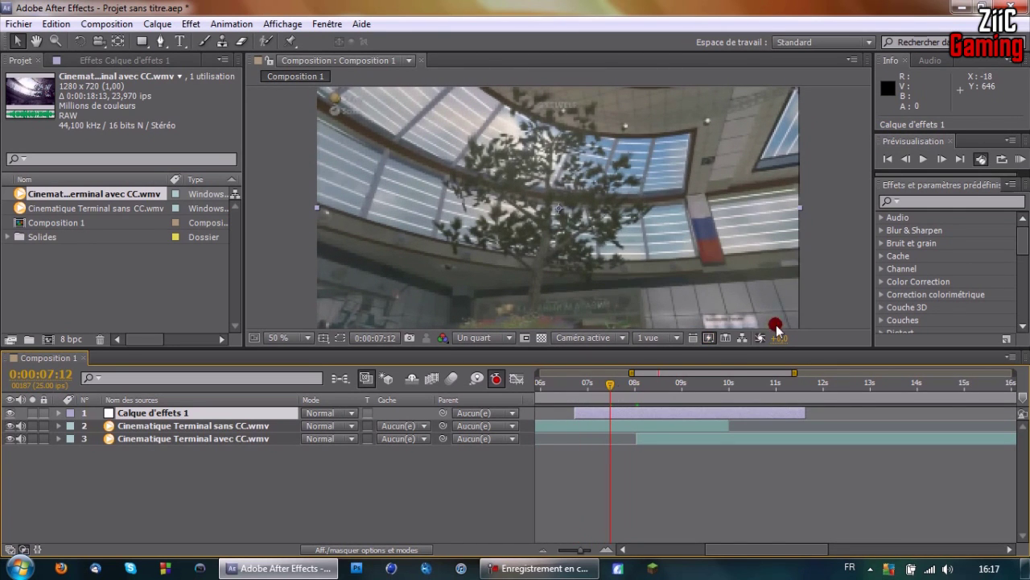
click(947, 200)
text(jux)
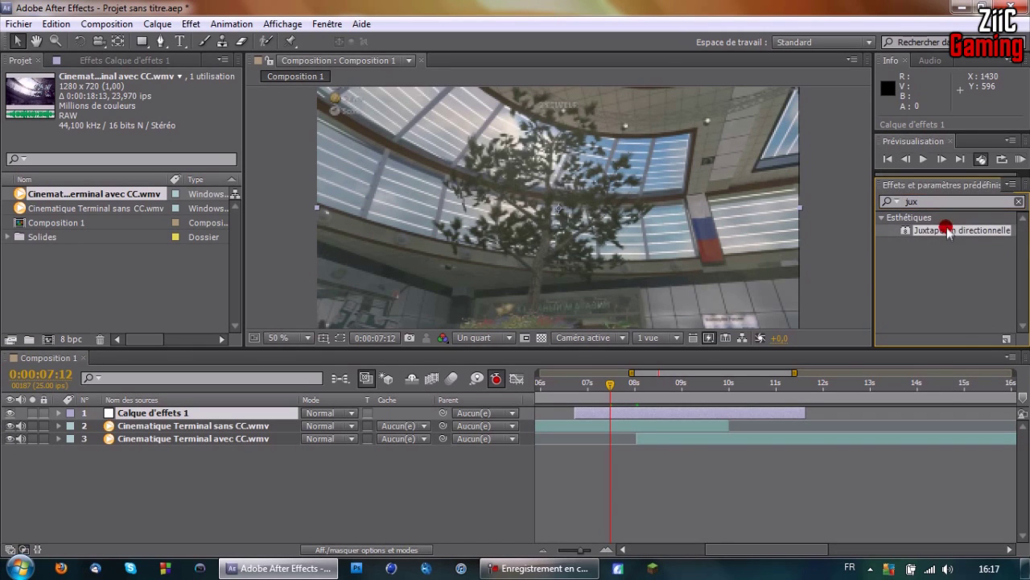
click(940, 230)
drag(944, 232, 163, 415)
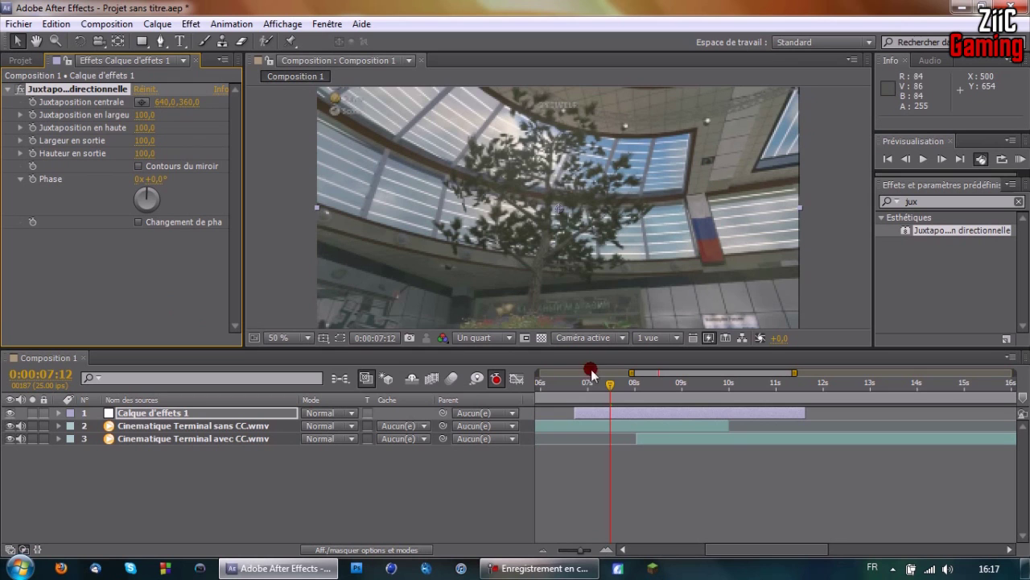
drag(605, 387, 665, 384)
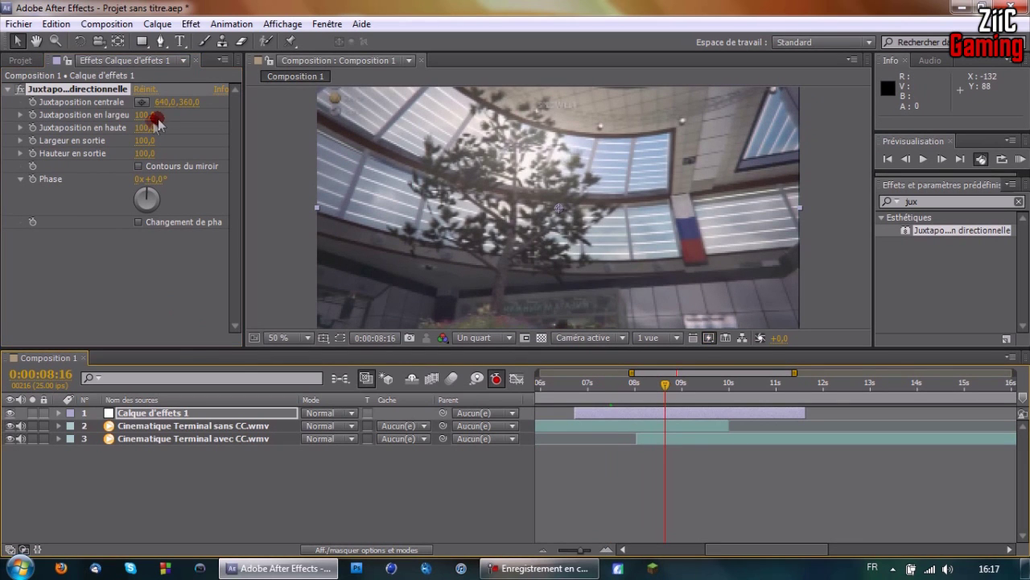
mouse_move(144, 126)
mouse_down()
mouse_move(211, 138)
mouse_move(157, 137)
mouse_move(199, 166)
mouse_move(323, 163)
mouse_up()
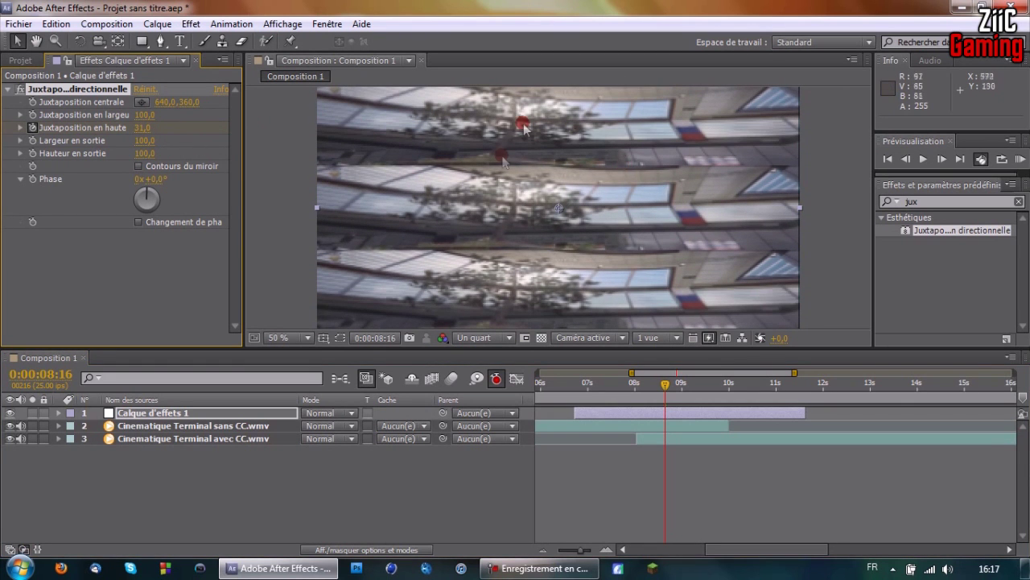
drag(142, 128, 268, 135)
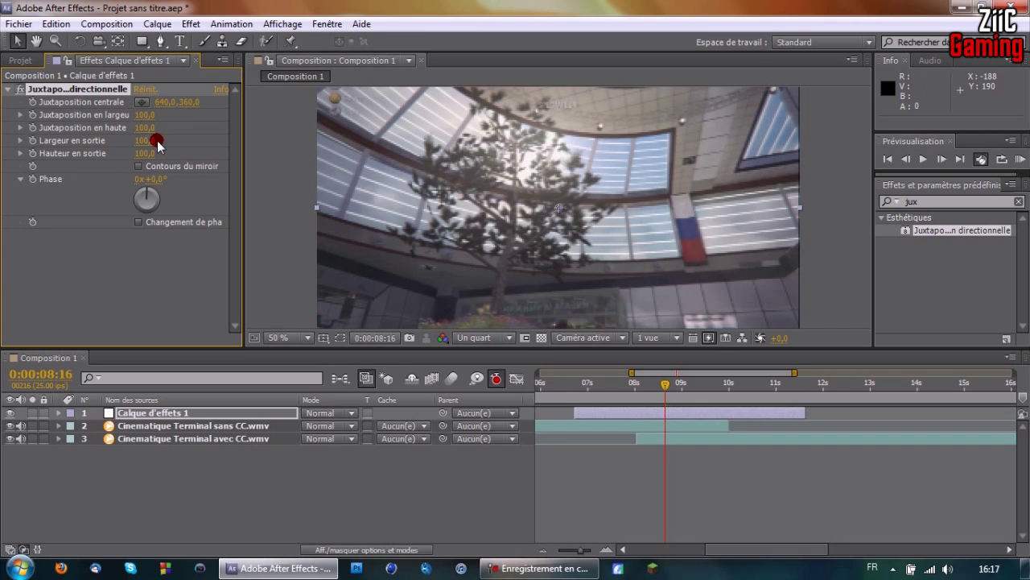
Add an expression to Juxtaposition en hauteur at 0:00:08:01 that links it to Juxtaposition en largeur.
drag(669, 382, 636, 386)
click(38, 127)
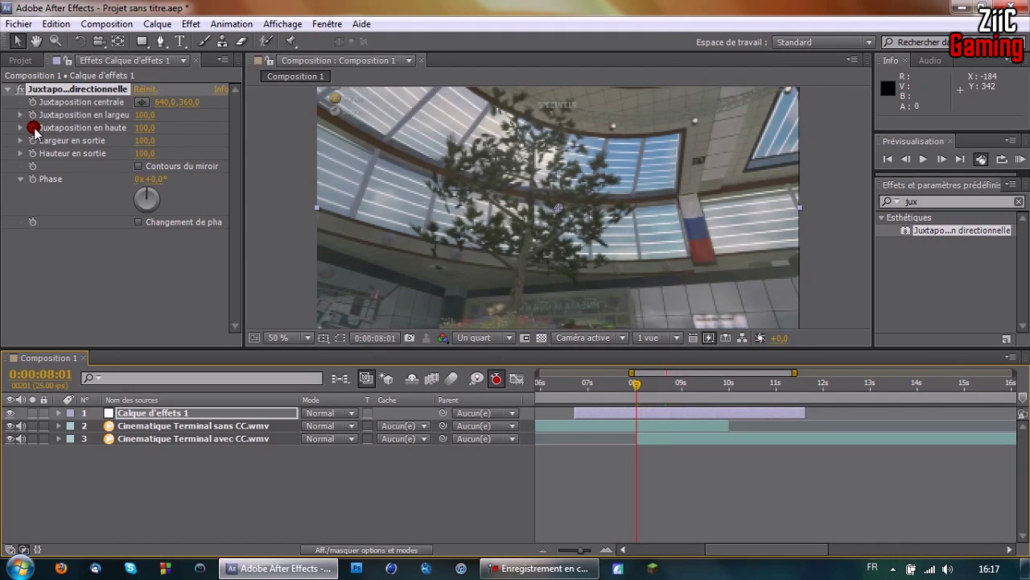
alt+click(34, 128)
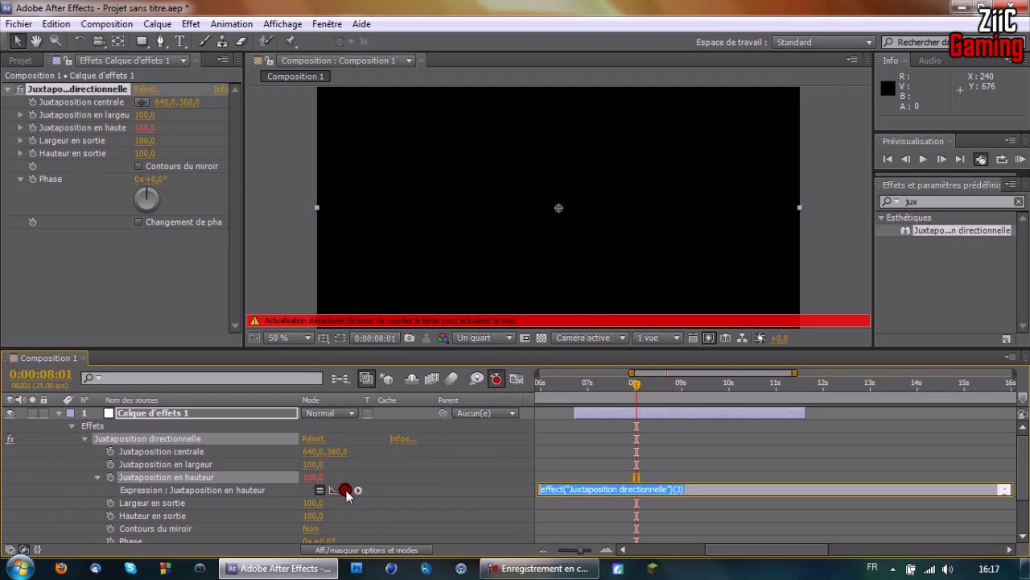
drag(345, 489, 223, 469)
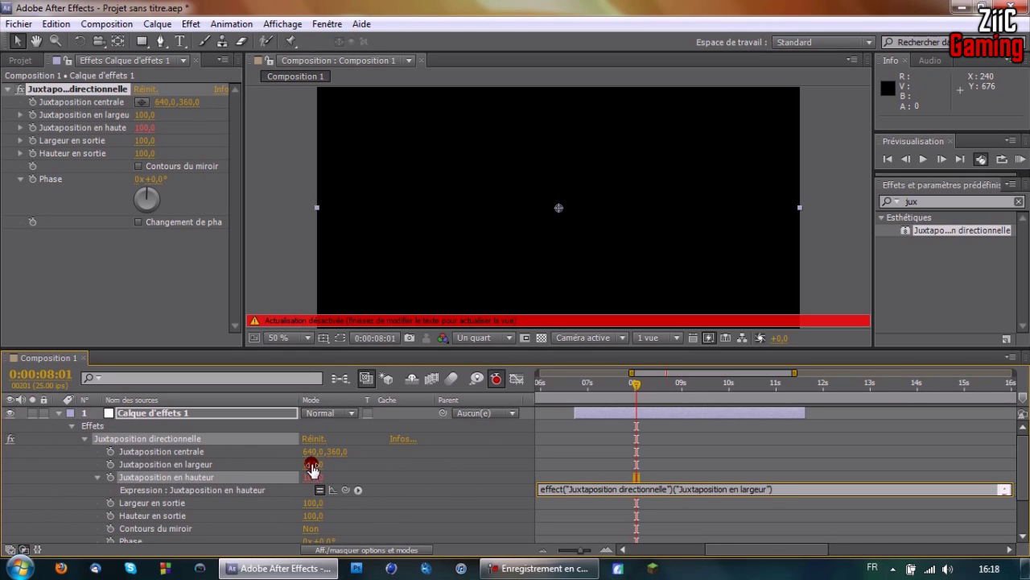
drag(637, 385, 652, 386)
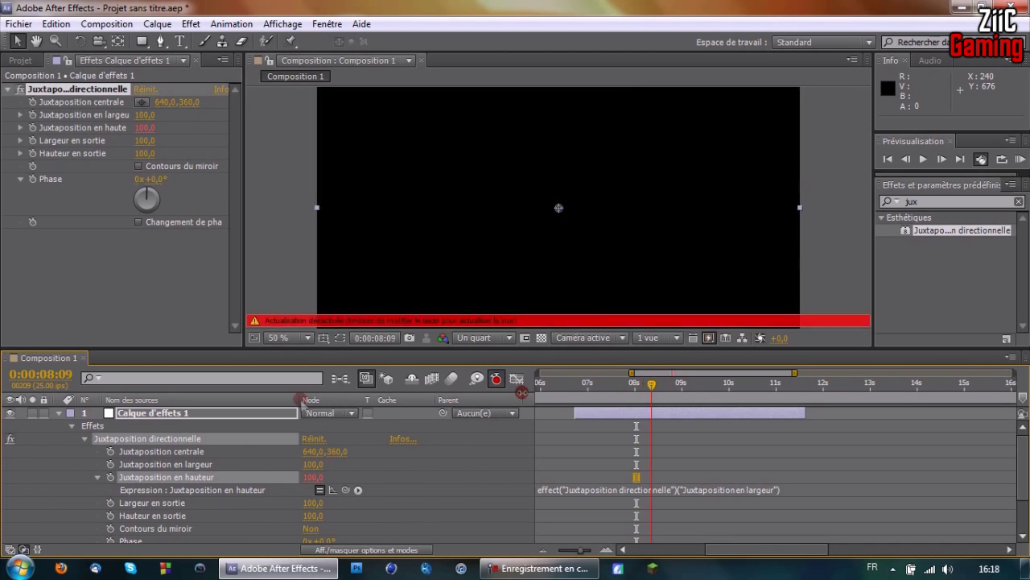
Try lowering Juxtaposition en largeur to 58 at 0:00:08:09 and bring it back to 100.
drag(303, 465, 282, 464)
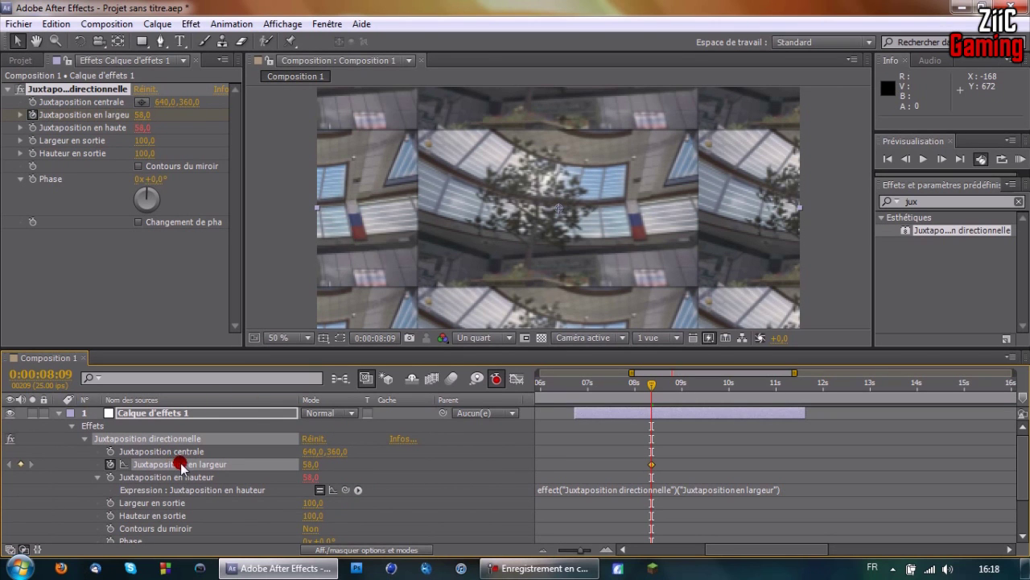
drag(310, 463, 352, 462)
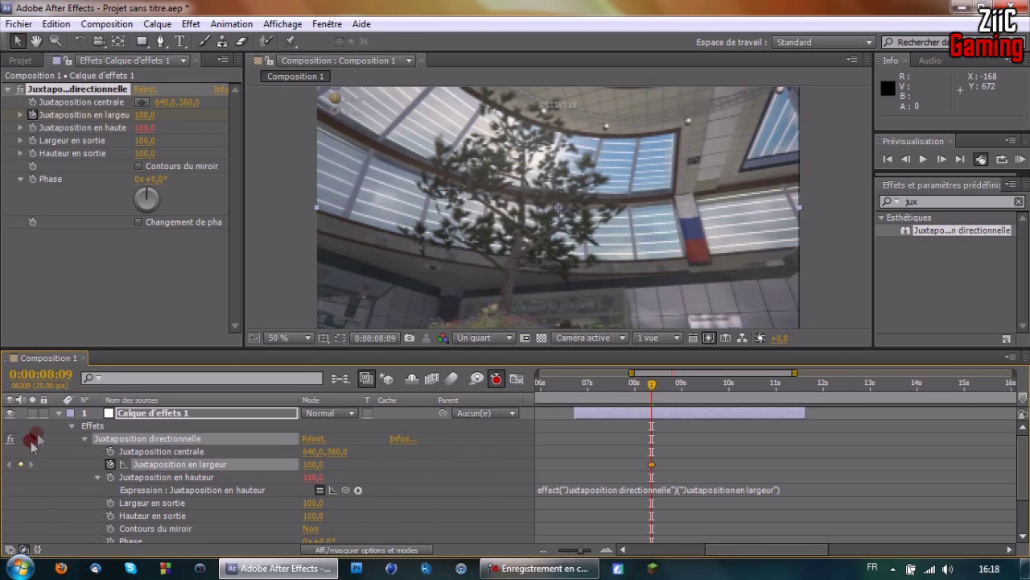
click(59, 413)
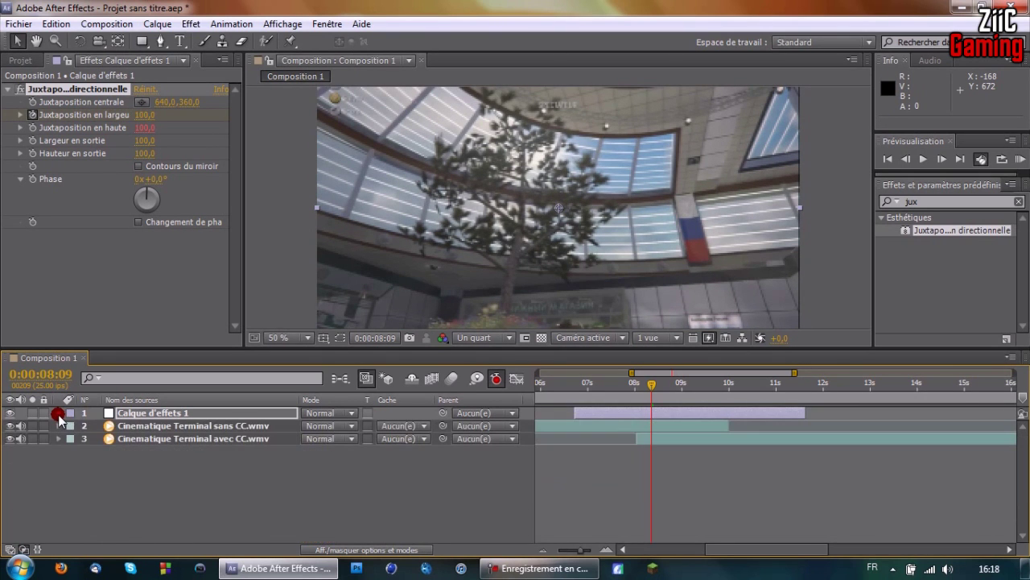
Restart the Juxtaposition en largeur animation on the adjustment layer with a keyframe of 100 at 0:00:08:01.
mouse_move(656, 385)
mouse_down()
mouse_move(633, 380)
mouse_move(652, 386)
mouse_move(637, 392)
mouse_up()
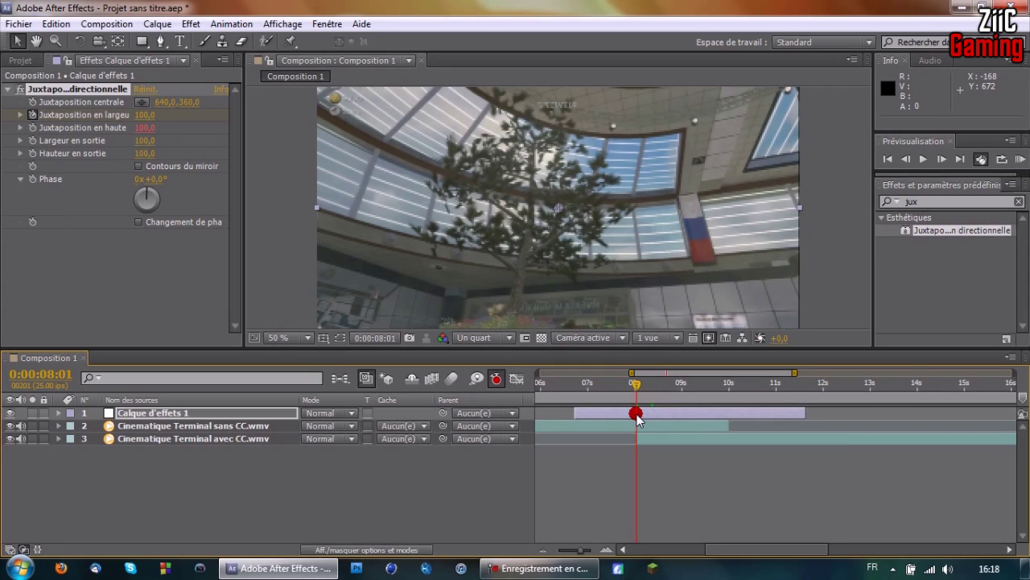
click(637, 417)
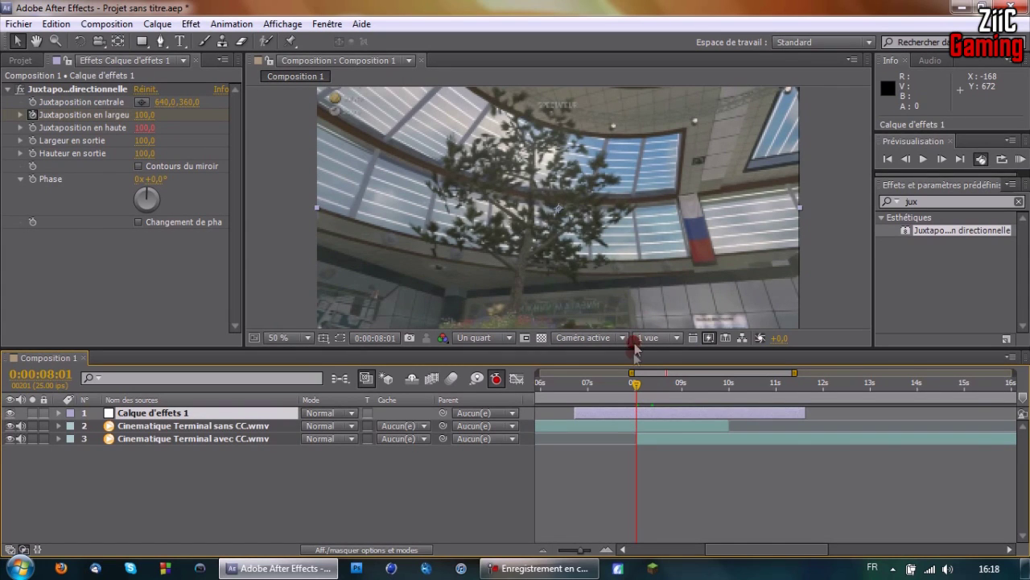
click(32, 115)
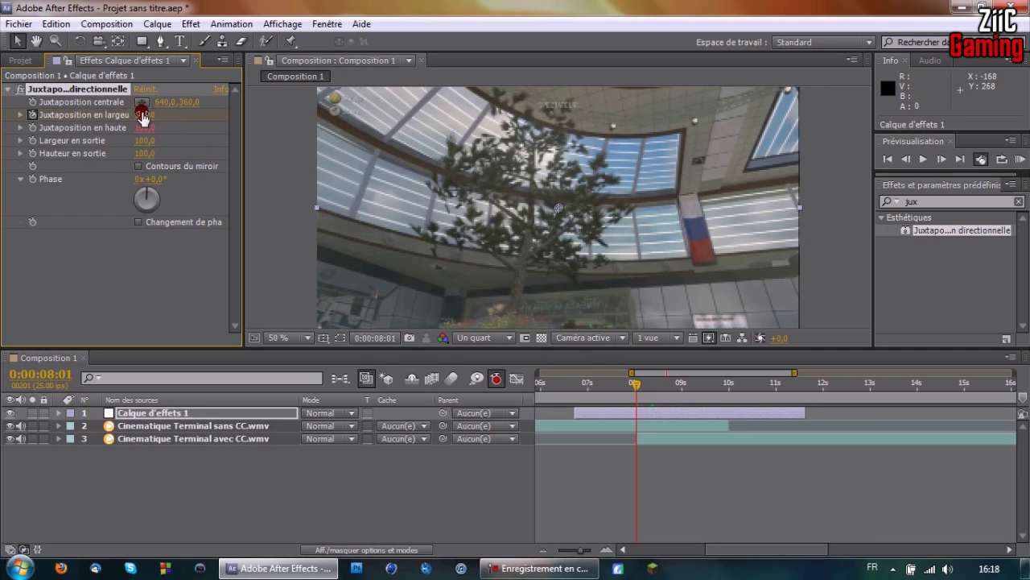
drag(145, 114, 211, 118)
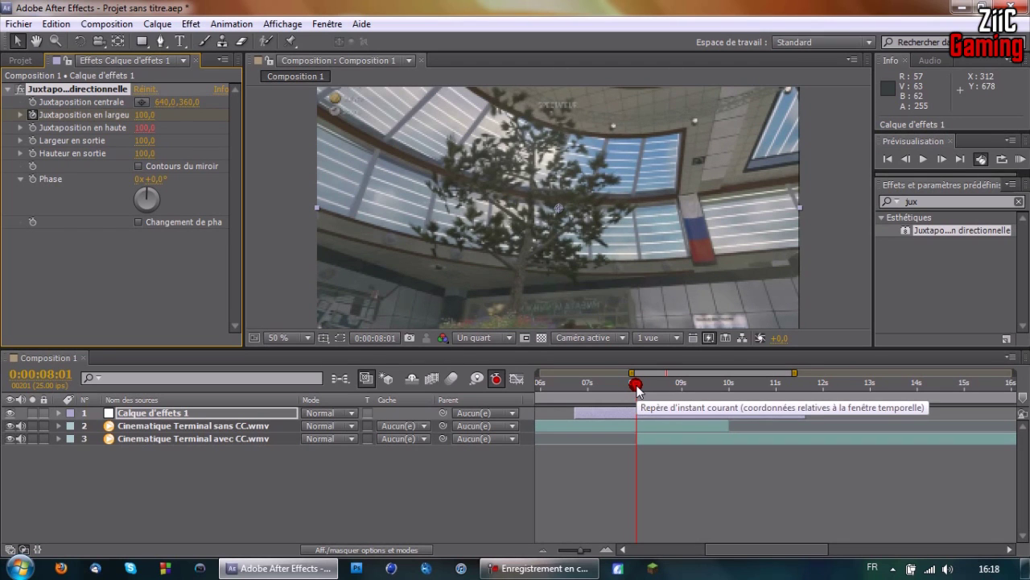
Add Juxtaposition en largeur keyframes of 100 at 0:00:10:00 and 43 at 0:00:09:00.
drag(639, 389, 732, 395)
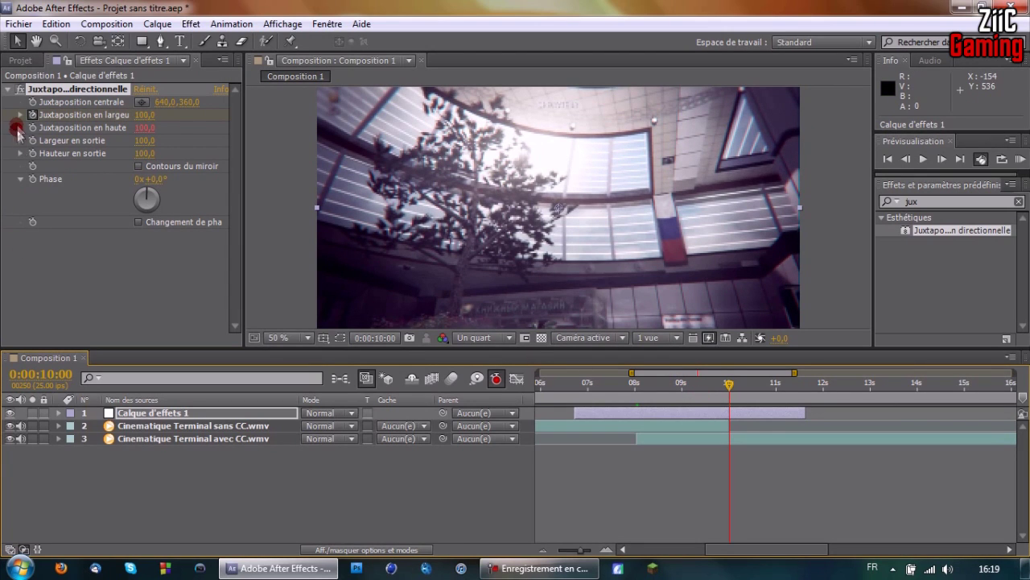
click(57, 413)
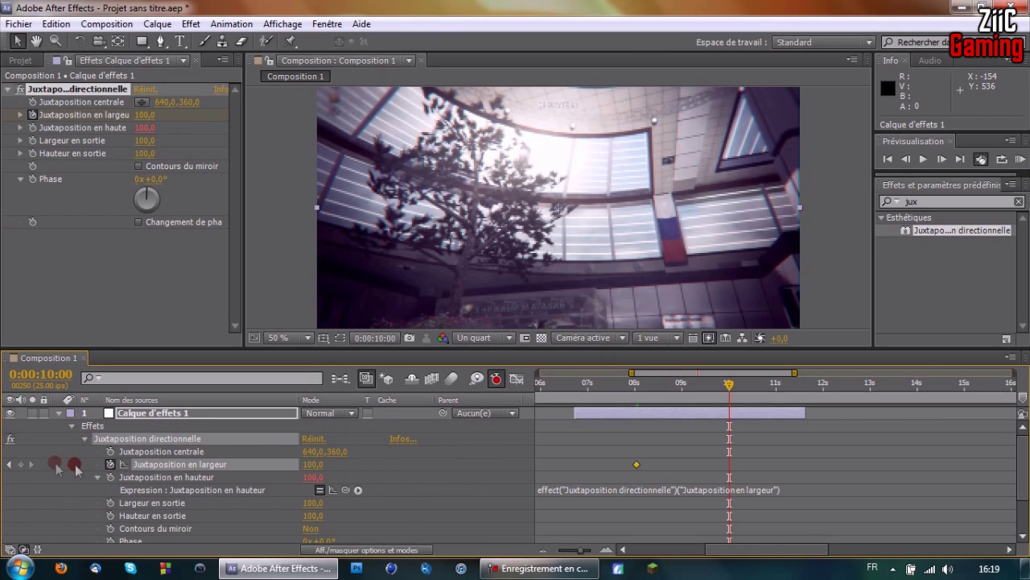
drag(730, 388, 681, 387)
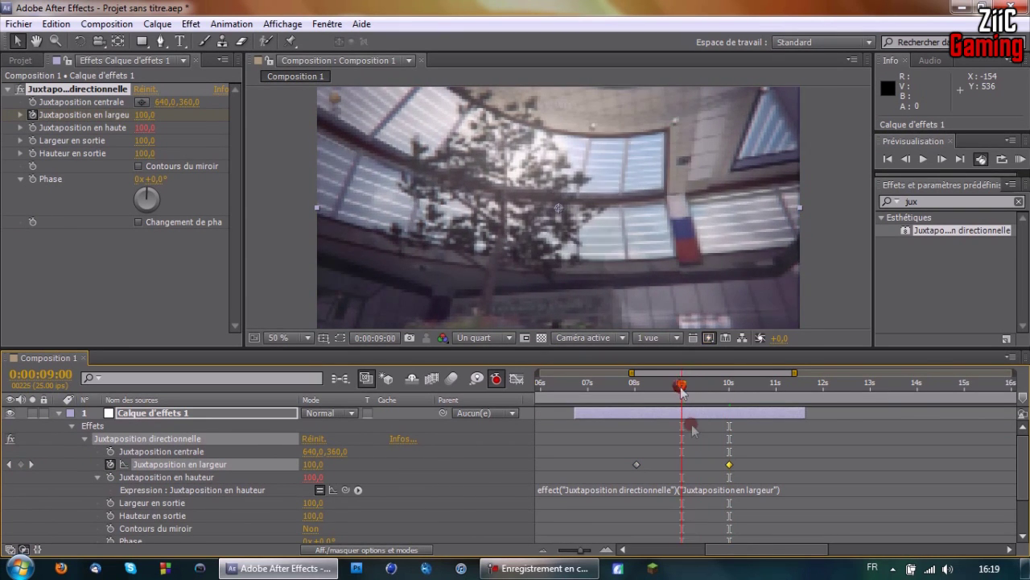
mouse_move(314, 465)
mouse_down()
mouse_move(240, 474)
mouse_move(360, 461)
mouse_move(256, 464)
mouse_move(309, 474)
mouse_up()
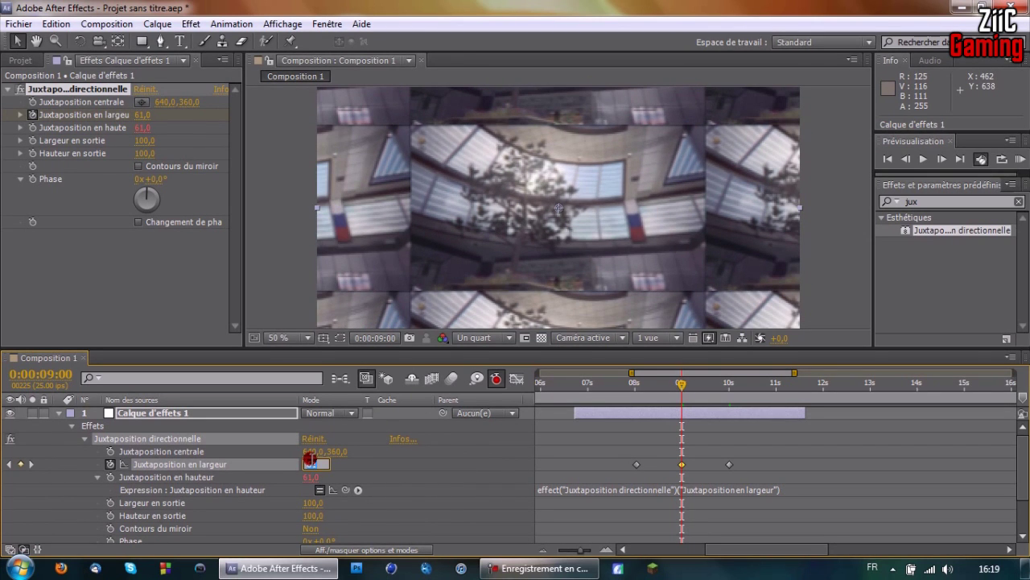
click(311, 460)
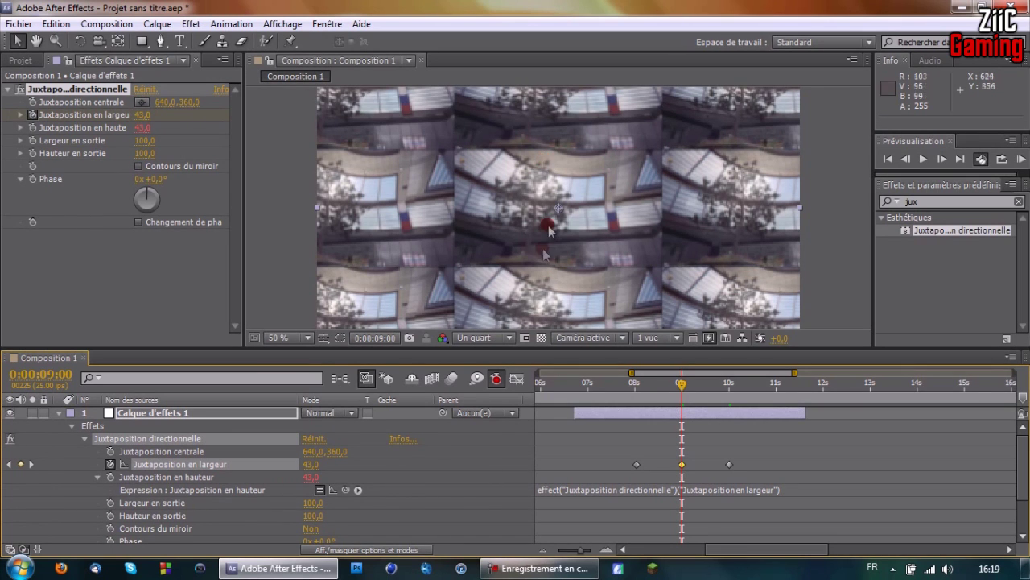
Play back the transition from 0:00:07:18 to check the tiling animation.
click(620, 388)
key(space)
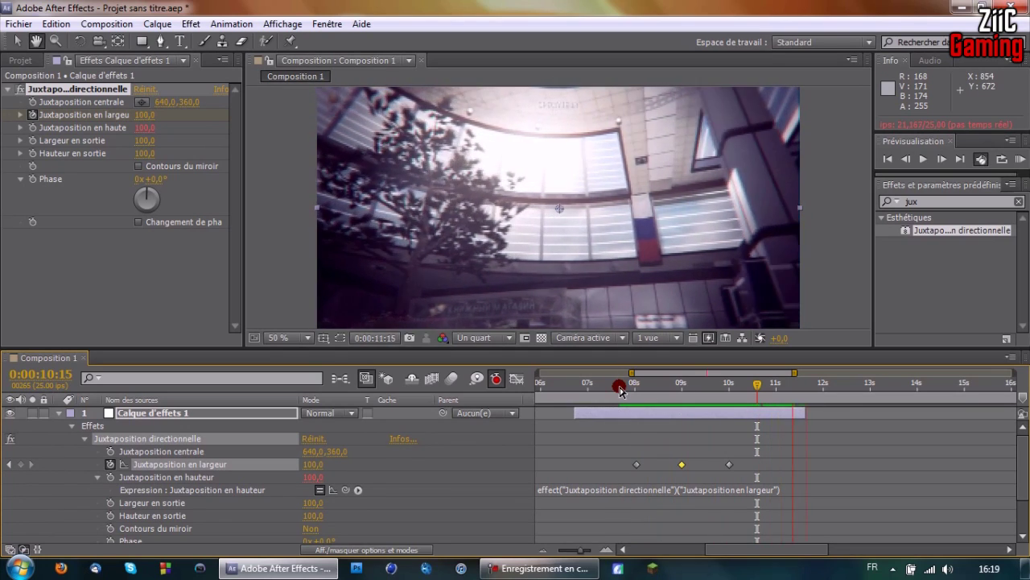
key(space)
click(621, 385)
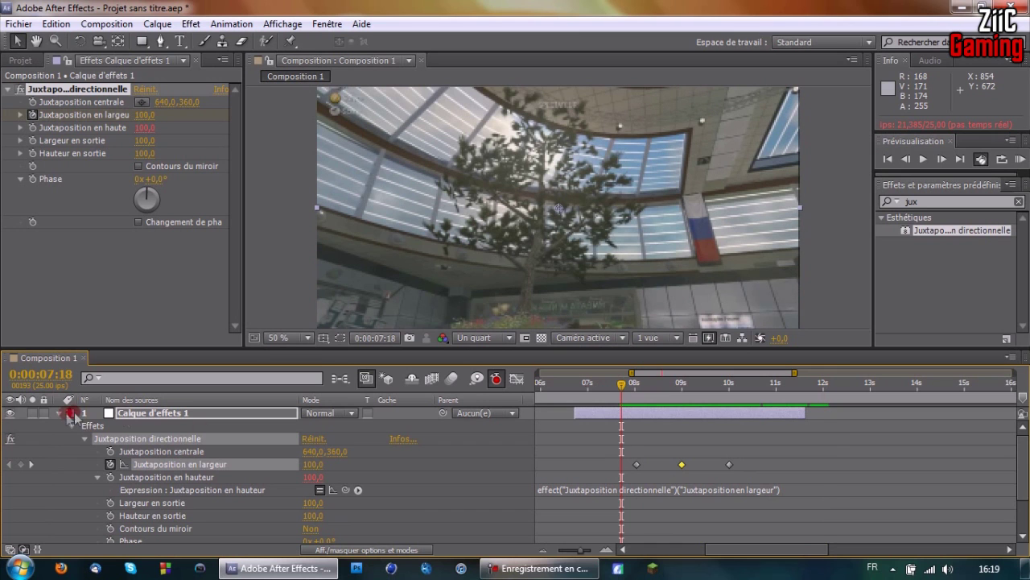
Show the Juxtaposition en largeur curve in the graph editor and enlarge the graph area, hiding the blending mode columns.
click(58, 414)
drag(625, 392, 647, 392)
click(631, 412)
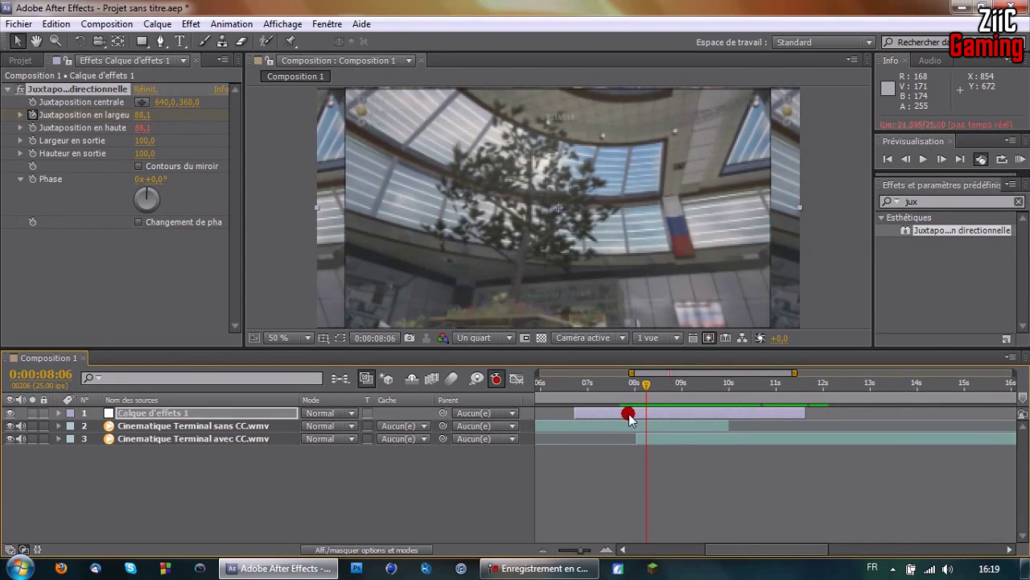
click(517, 379)
click(517, 380)
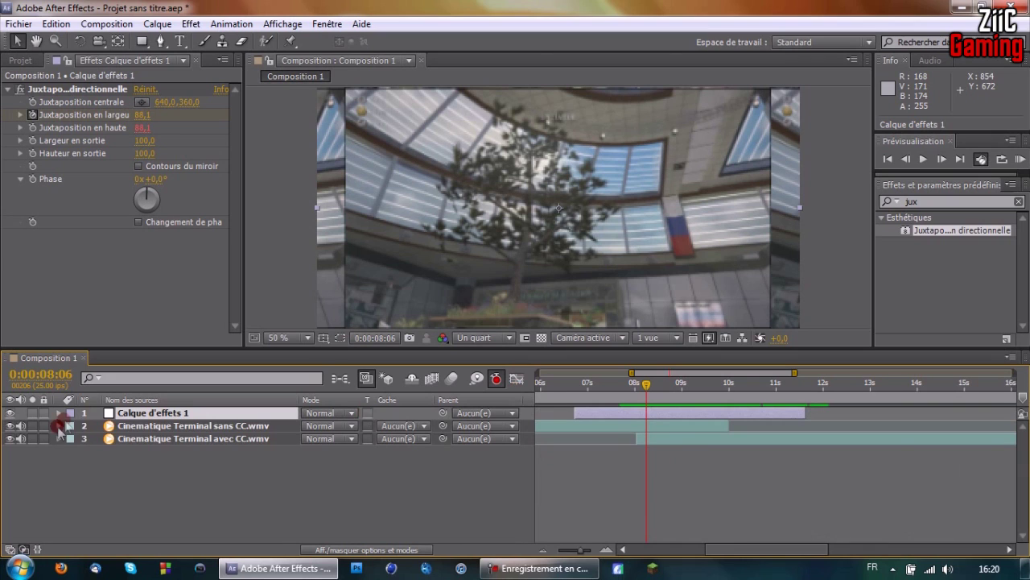
click(58, 414)
click(170, 465)
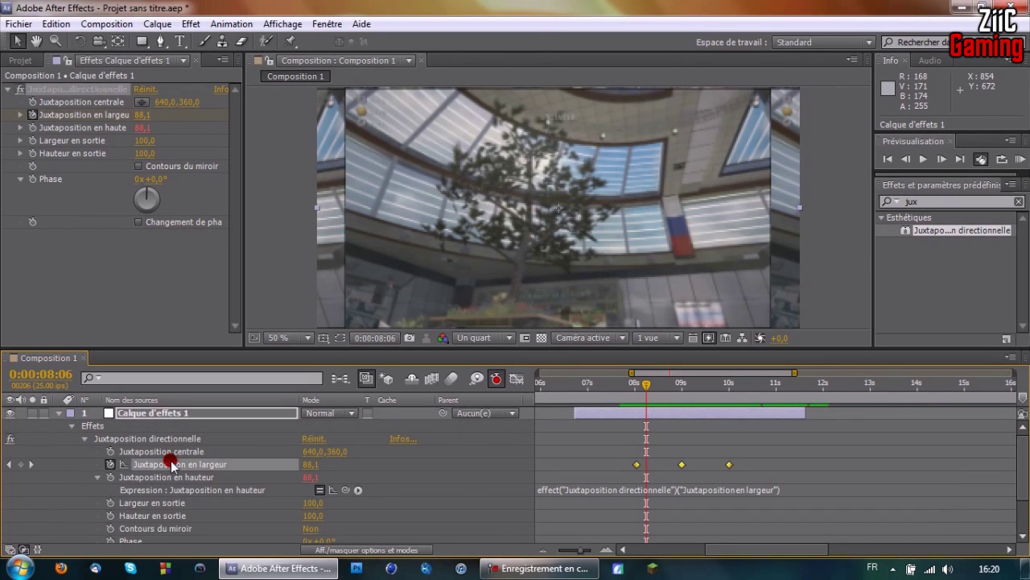
click(515, 380)
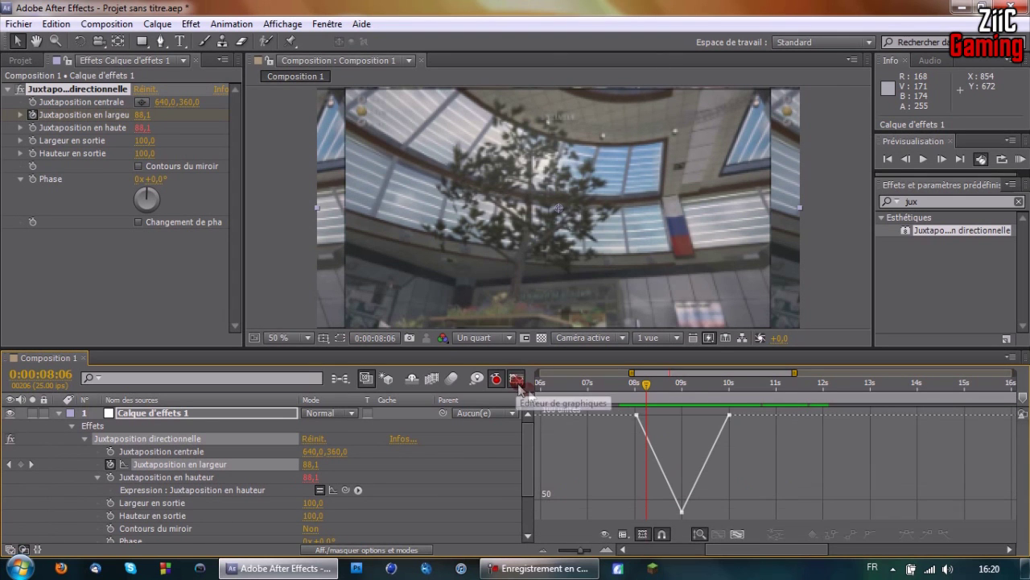
drag(605, 346, 592, 252)
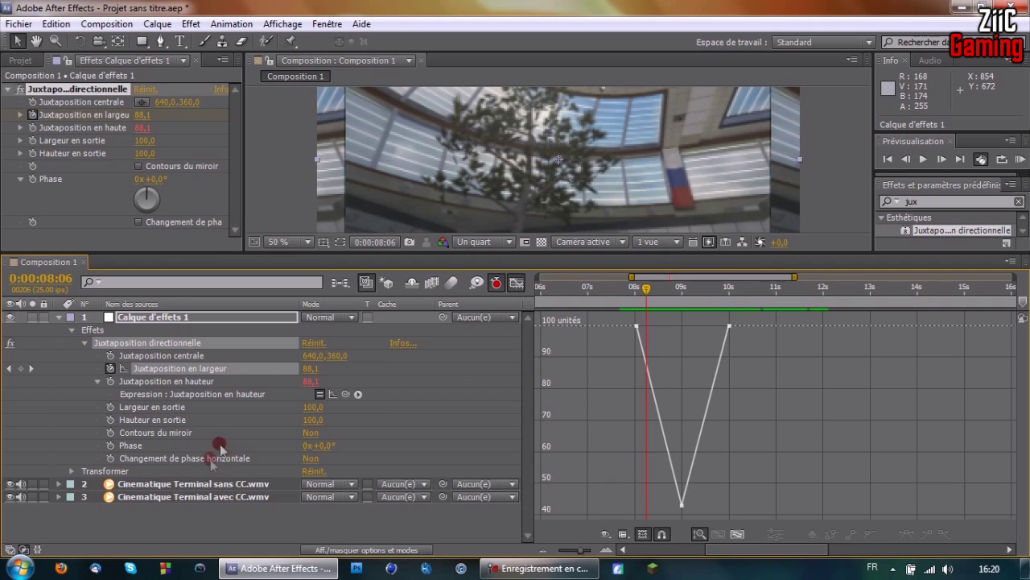
click(24, 549)
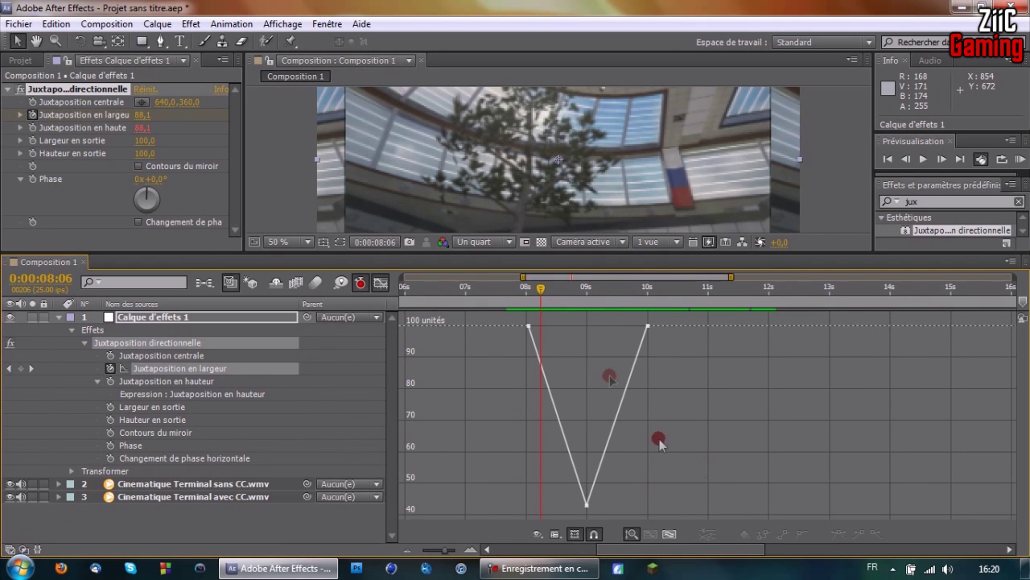
Apply easy ease to the Juxtaposition en largeur keyframe at 0:00:09:00 and stretch both of its handles outward to widen the curve.
drag(543, 290, 617, 315)
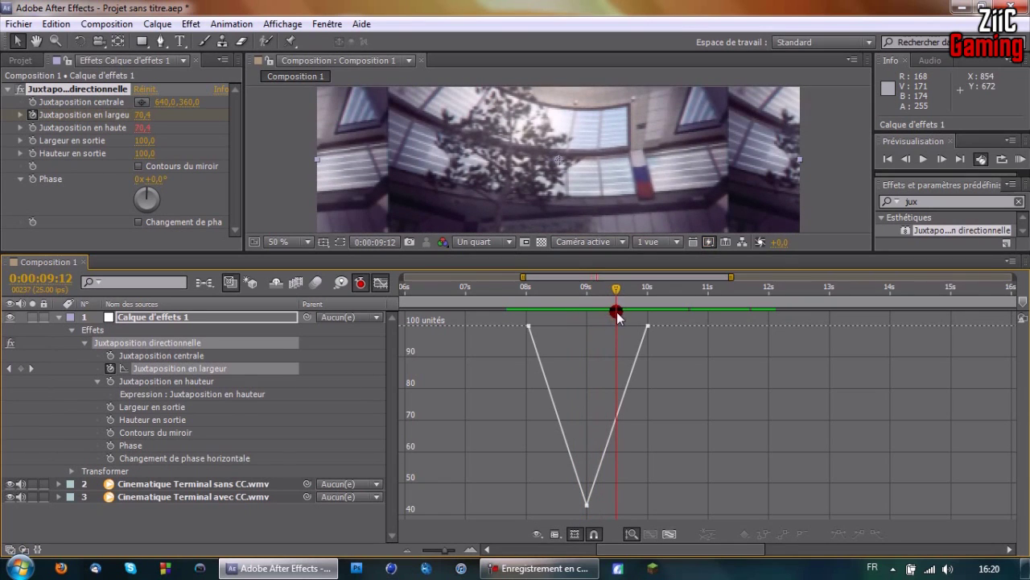
click(587, 508)
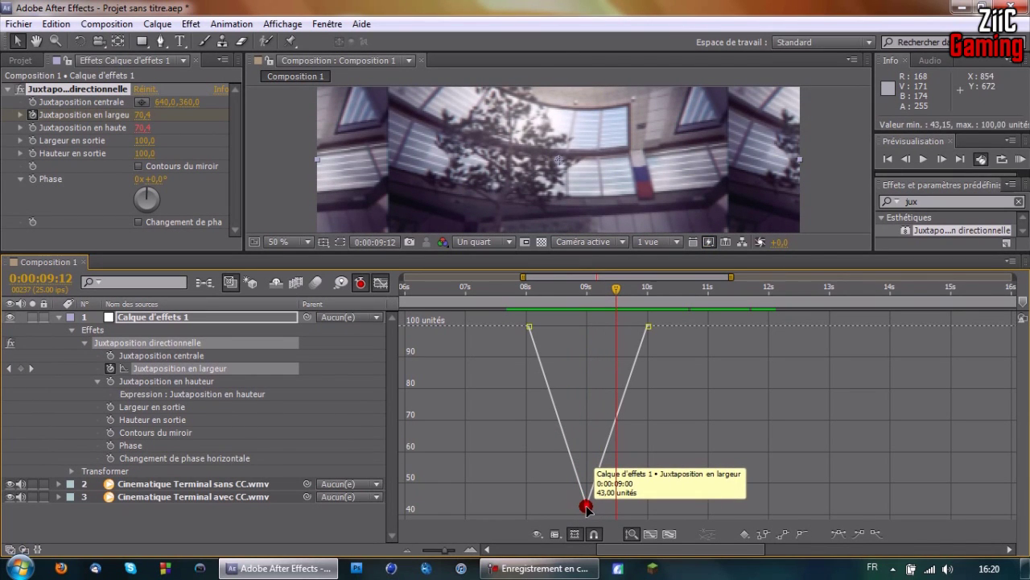
click(835, 539)
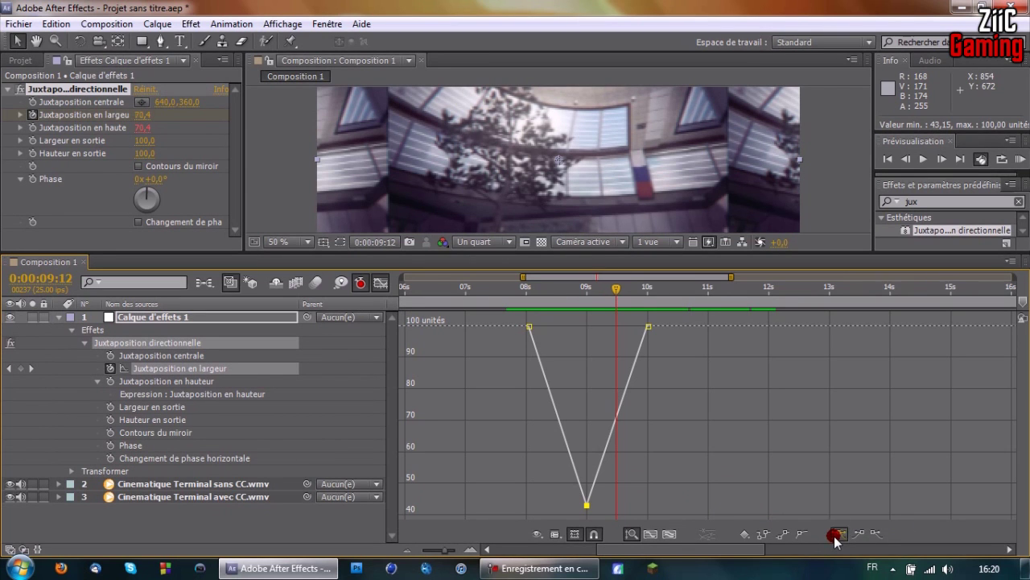
drag(534, 319, 567, 263)
key(space)
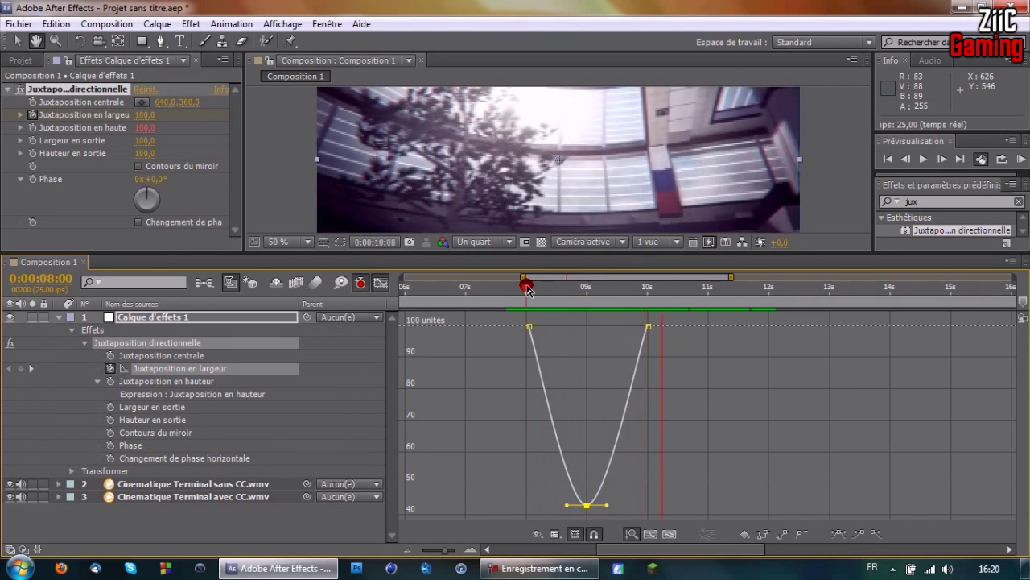
key(space)
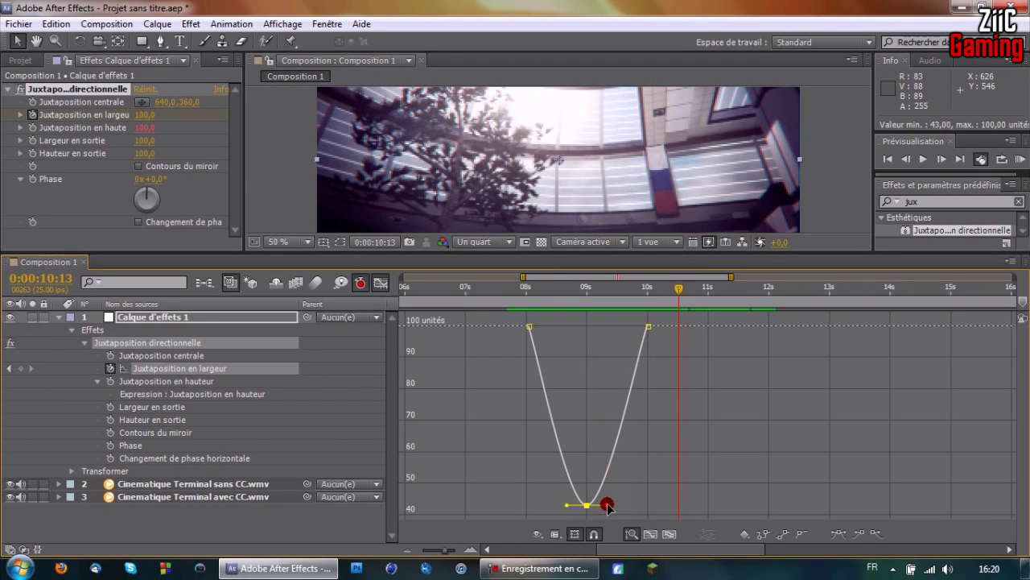
drag(610, 507, 650, 507)
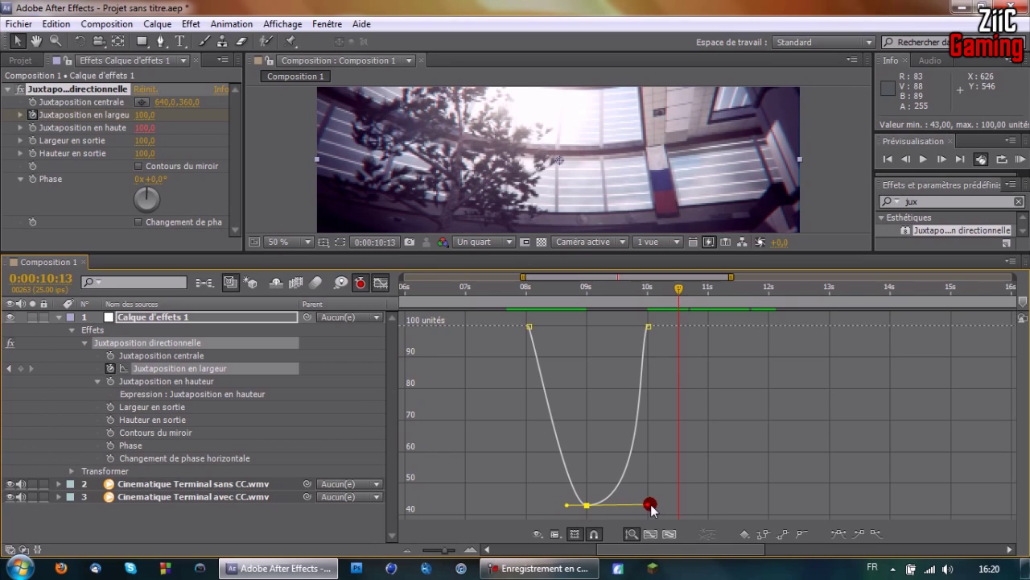
drag(567, 505, 538, 505)
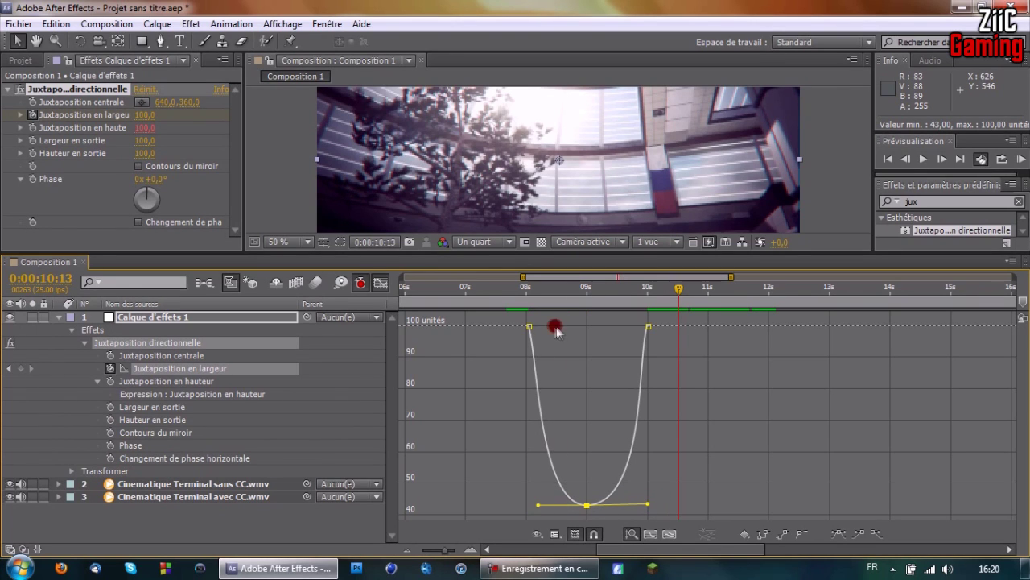
Apply easy ease out to the keyframe at 0:00:08:01 and pull its handle steeply down to about 67 units.
mouse_move(528, 329)
click(528, 328)
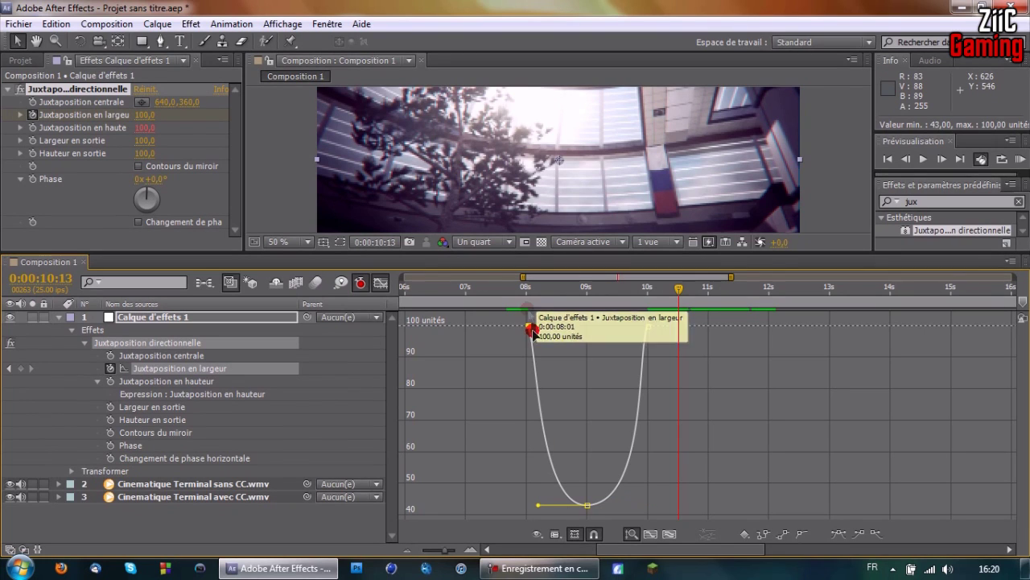
click(879, 533)
drag(549, 327, 524, 403)
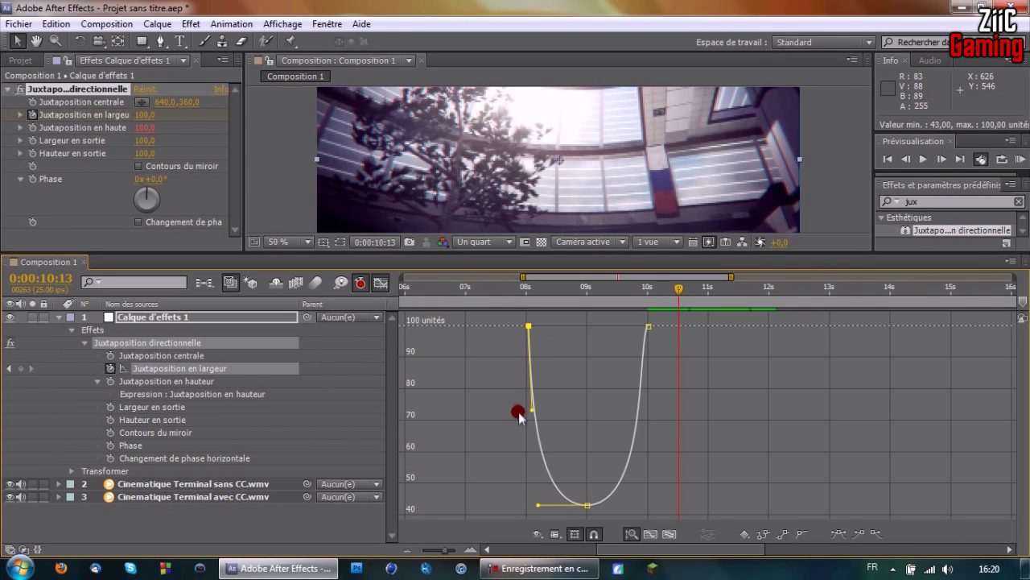
drag(513, 421, 511, 432)
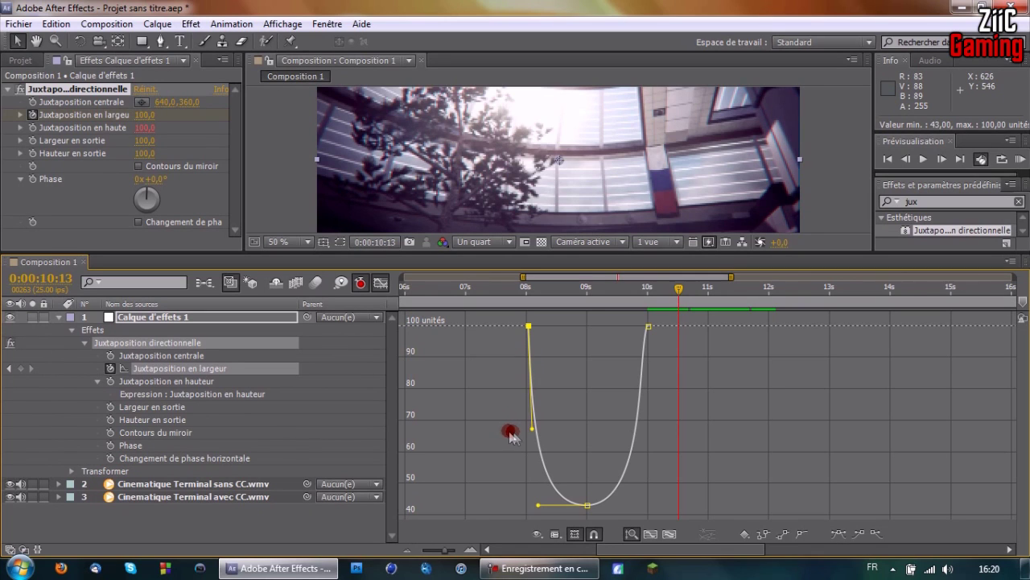
Level the handle of the lowest keyframe and move the keyframe to 0:00:09:08, keeping its value at 43.
click(587, 507)
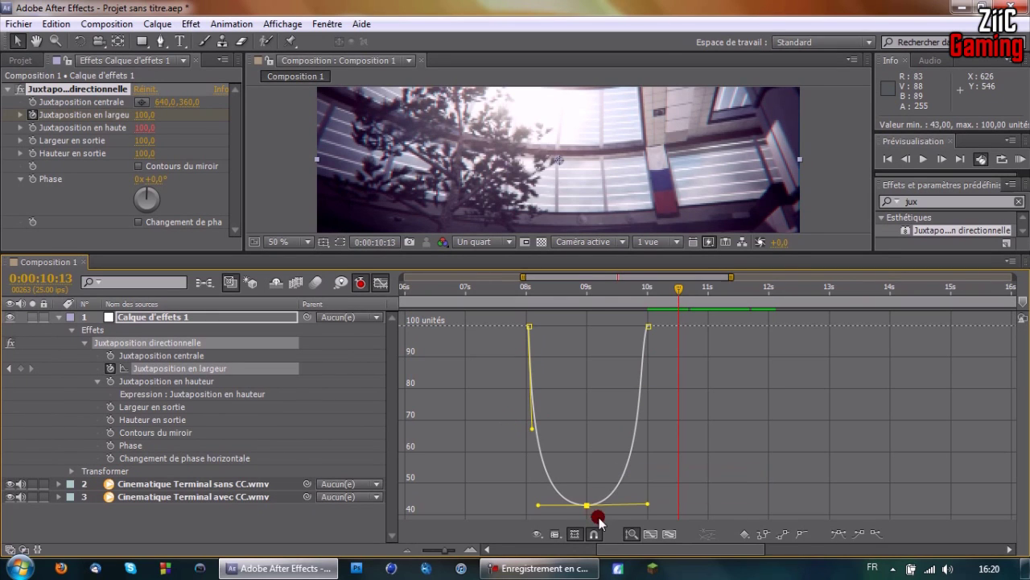
click(646, 506)
drag(586, 506, 606, 504)
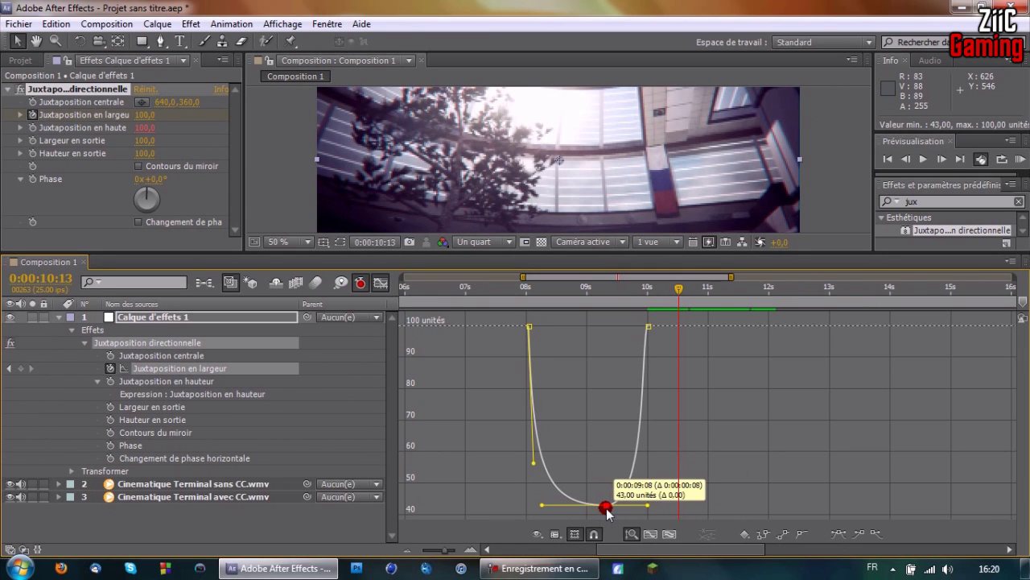
Play back the transition from 0:00:07:19 to check the reshaped curve.
click(513, 287)
key(space)
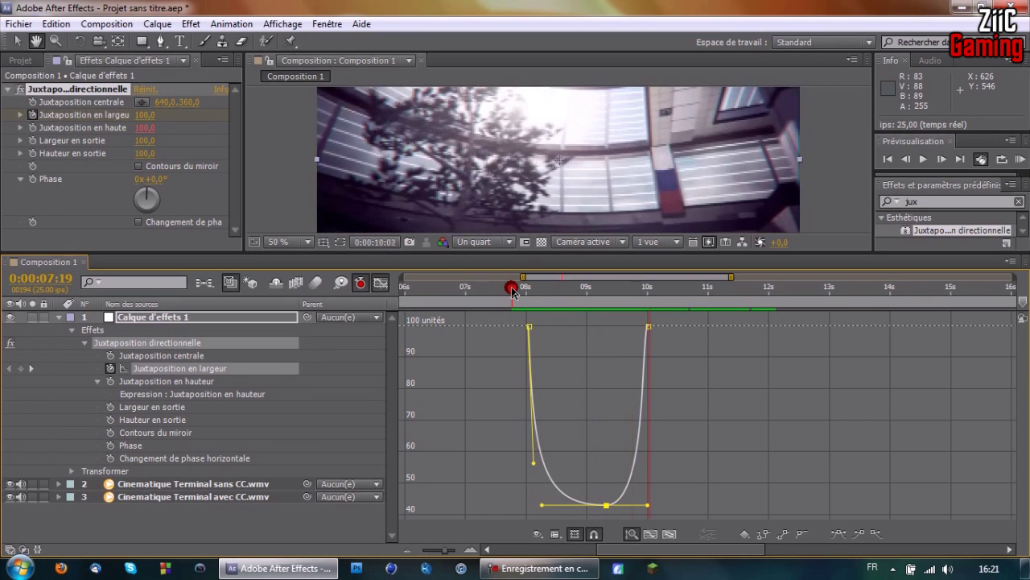
key(space)
key(space)
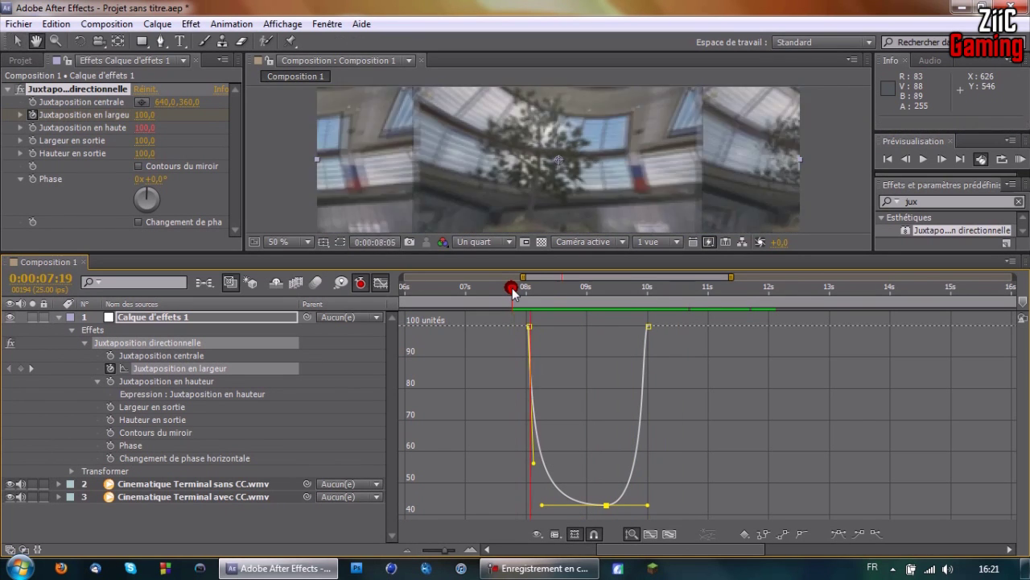
click(527, 465)
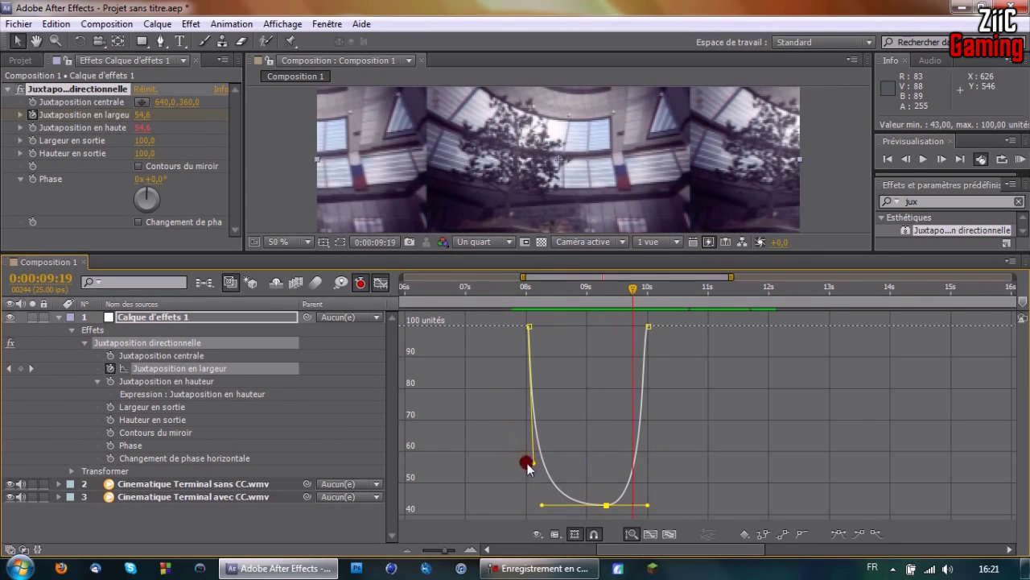
Shorten the handle of the keyframe at 0:00:08:01 to about 64 units and play back the result from 0:00:07:14.
drag(533, 466, 534, 439)
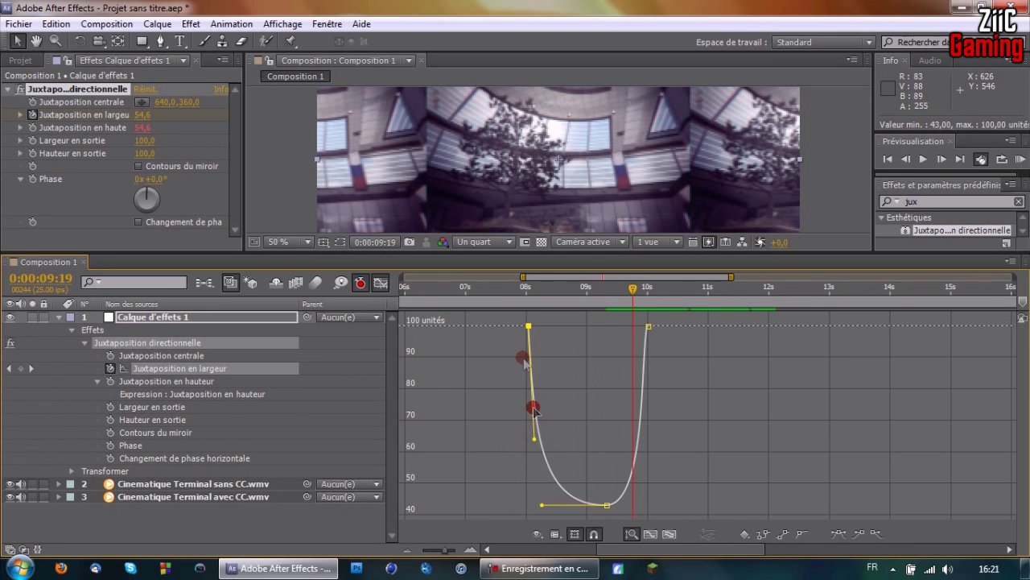
click(500, 287)
key(space)
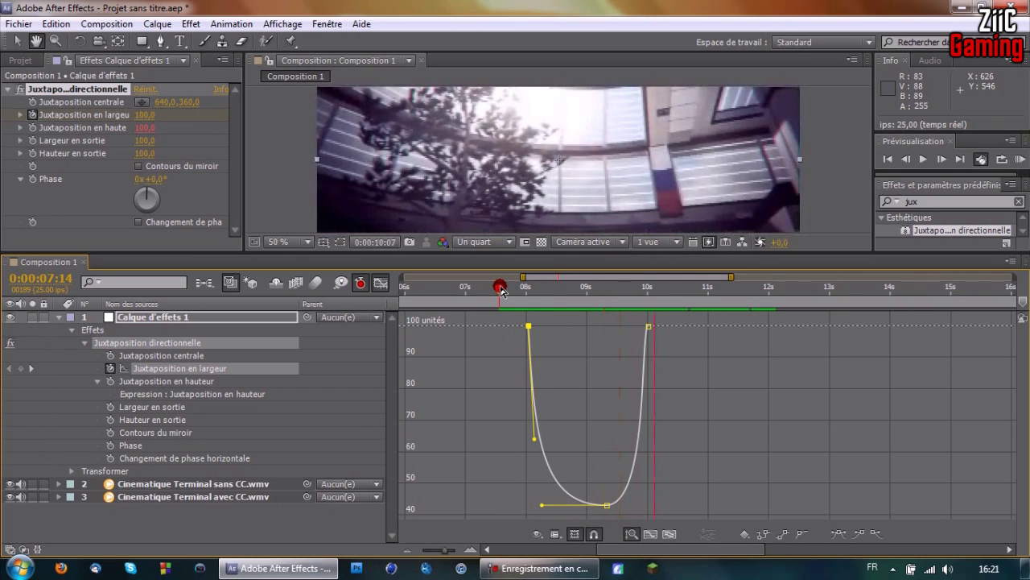
key(space)
Leave the graph editor, play back the transition from 0:00:07:20 and inspect the frame at 0:00:09:08.
click(380, 283)
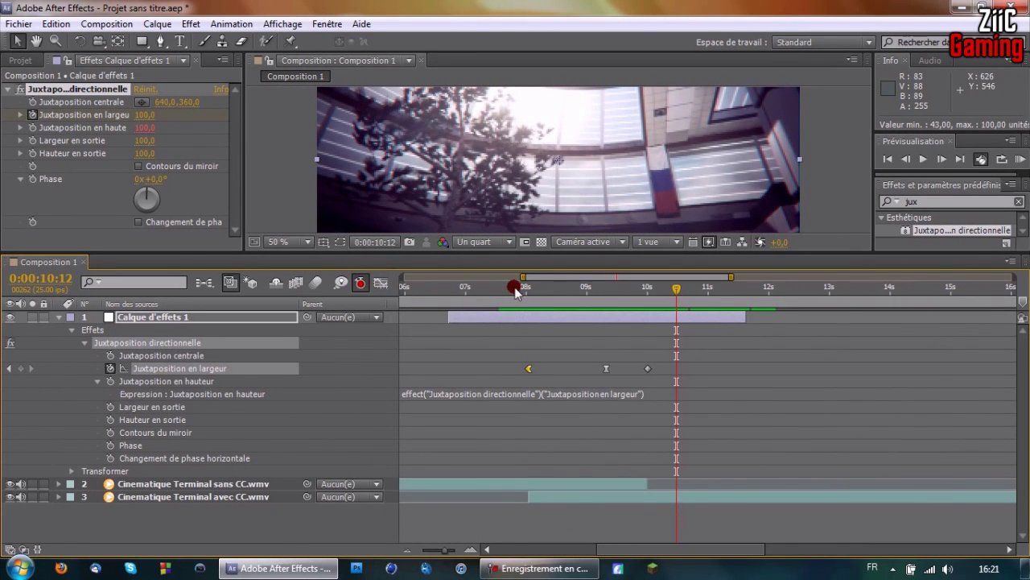
click(515, 287)
key(space)
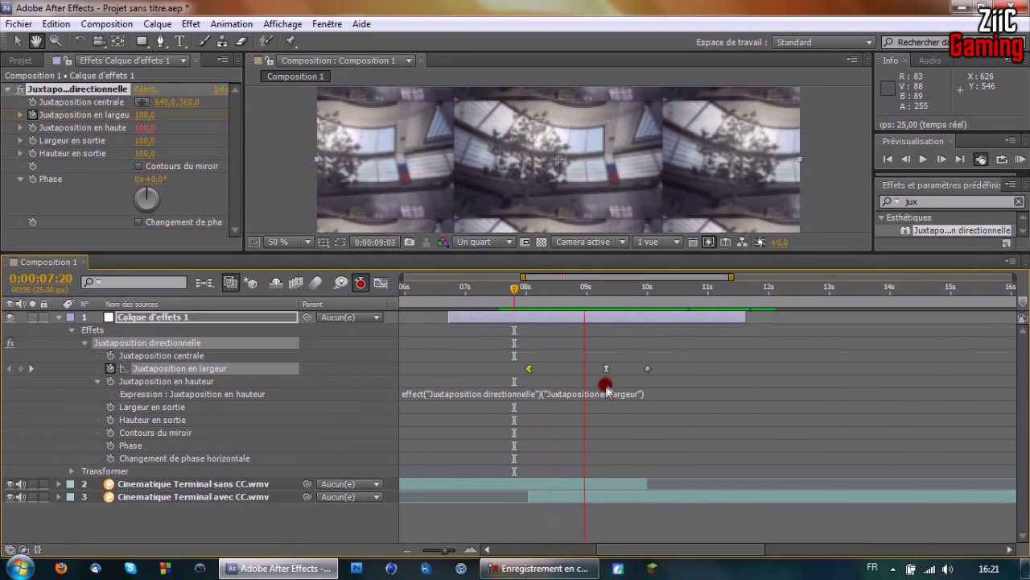
key(space)
click(607, 290)
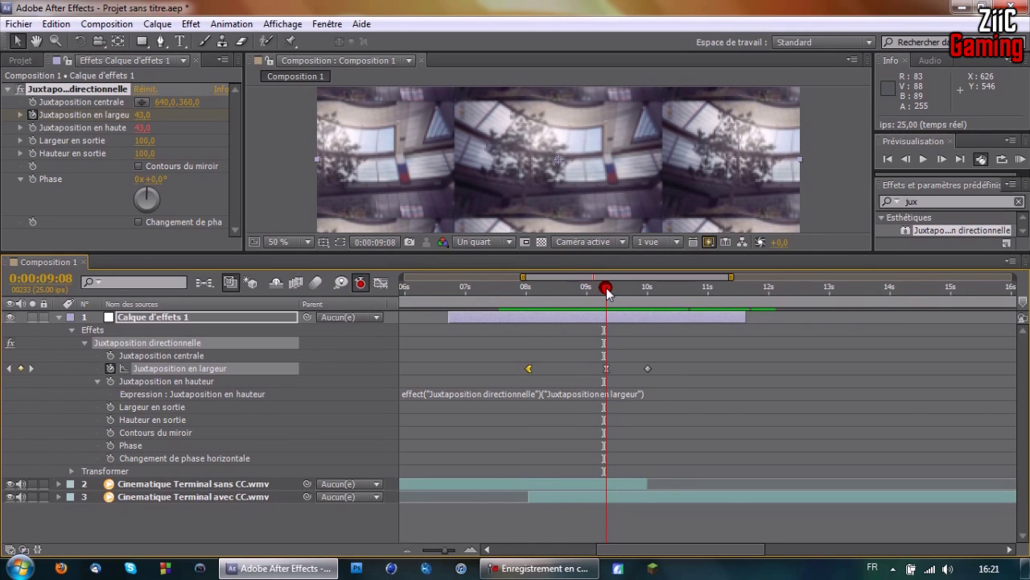
Find the Compensation optique effect with the search term "compen" and apply it to the adjustment layer Calque d'effets 1.
drag(607, 292, 523, 319)
click(58, 316)
click(159, 318)
click(159, 318)
drag(940, 201, 831, 205)
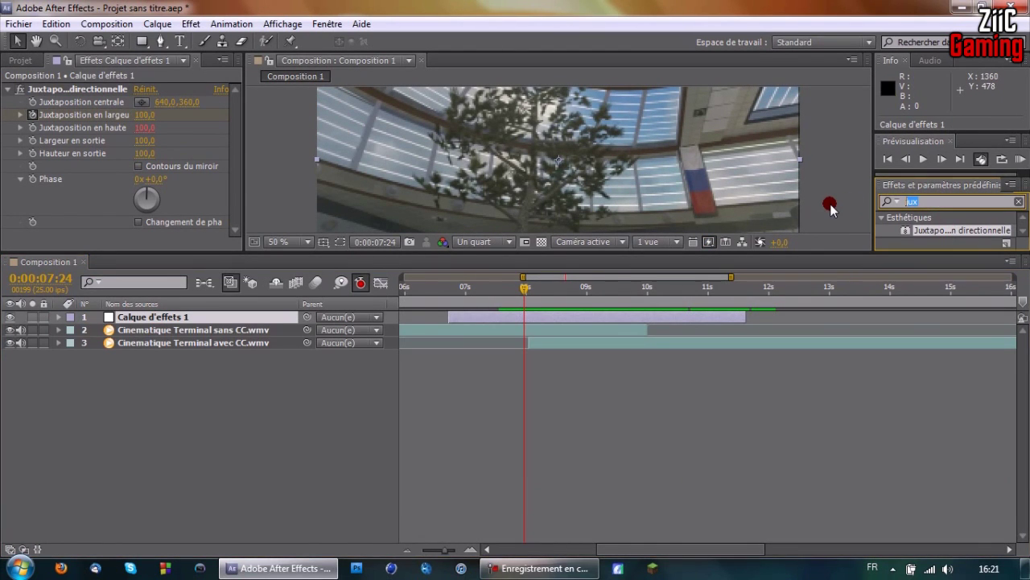
text(compen)
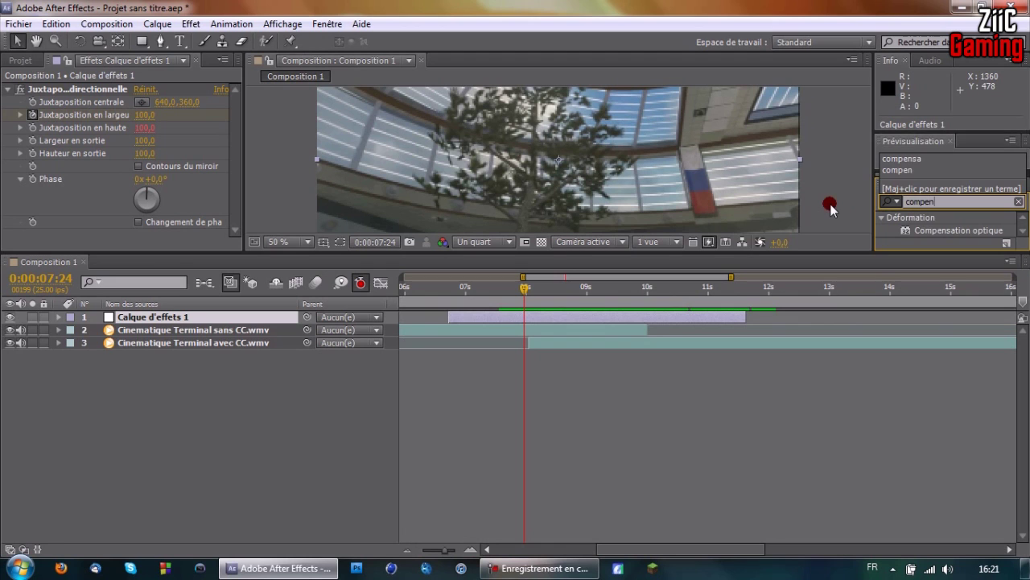
drag(946, 233, 197, 318)
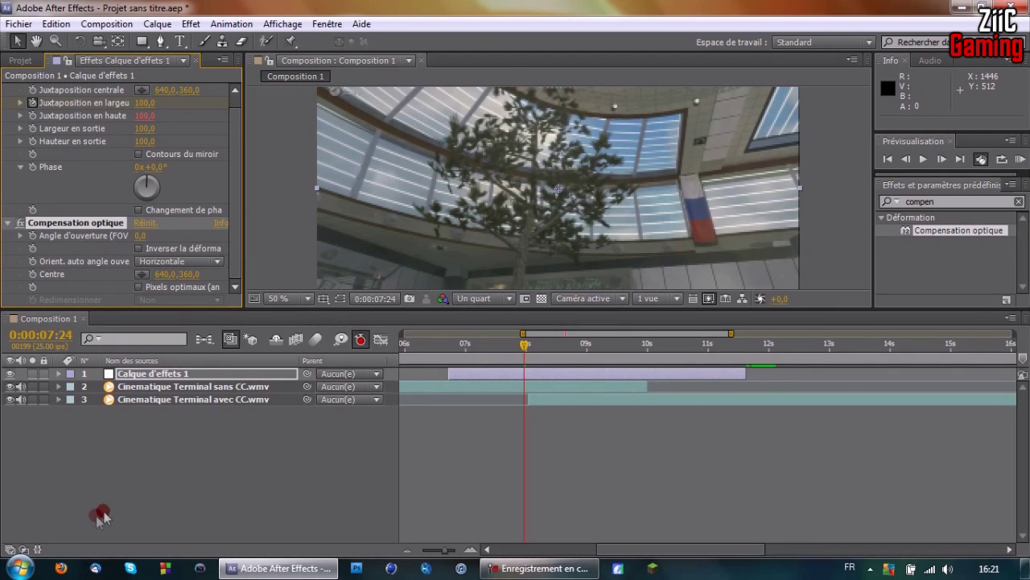
Enable keyframing of Angle d'ouverture (FOV) at 0:00:08:03 with value 0 and turn on Inverser la déformation.
click(24, 548)
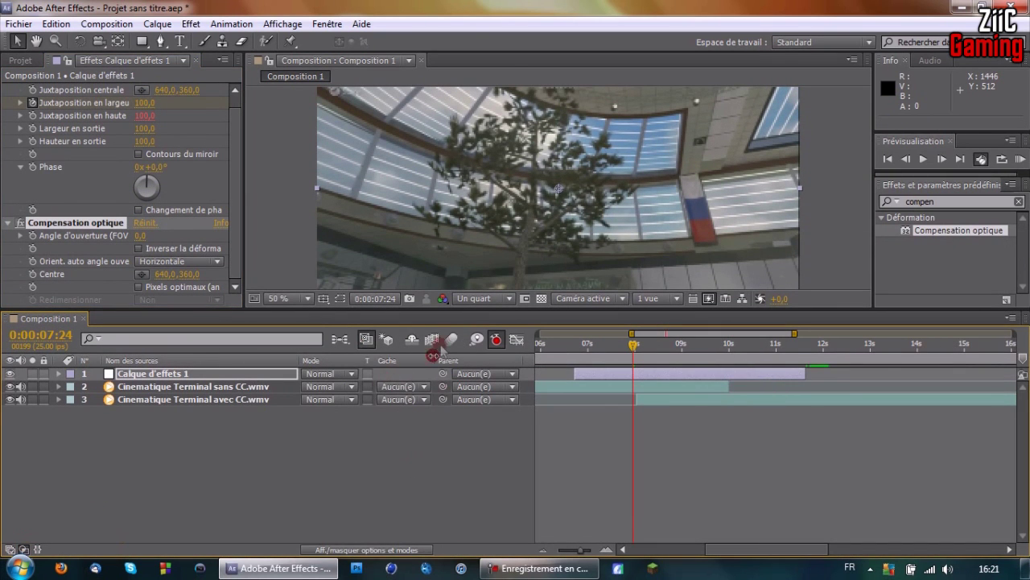
drag(443, 315, 395, 347)
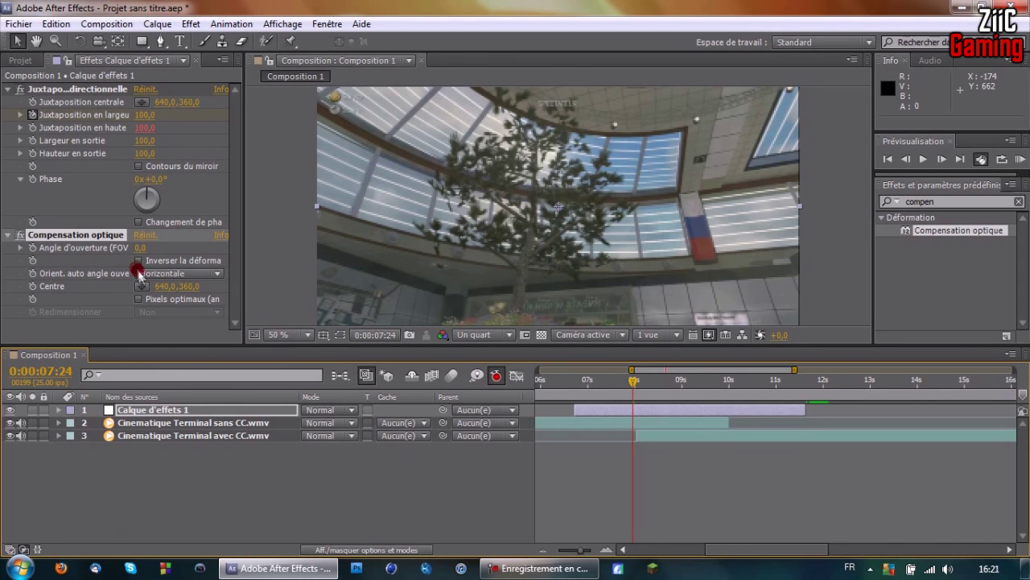
click(640, 378)
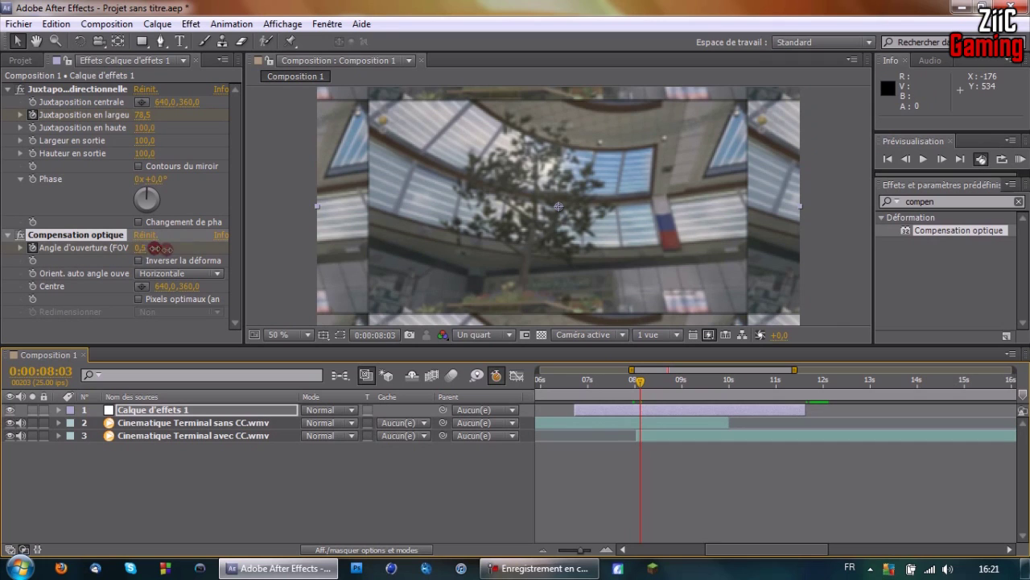
click(33, 248)
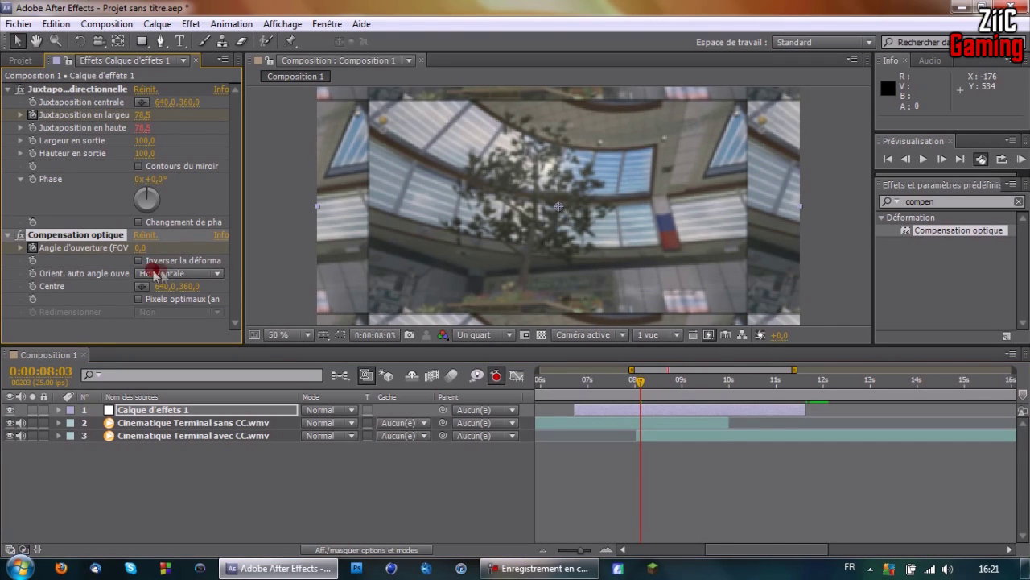
click(138, 261)
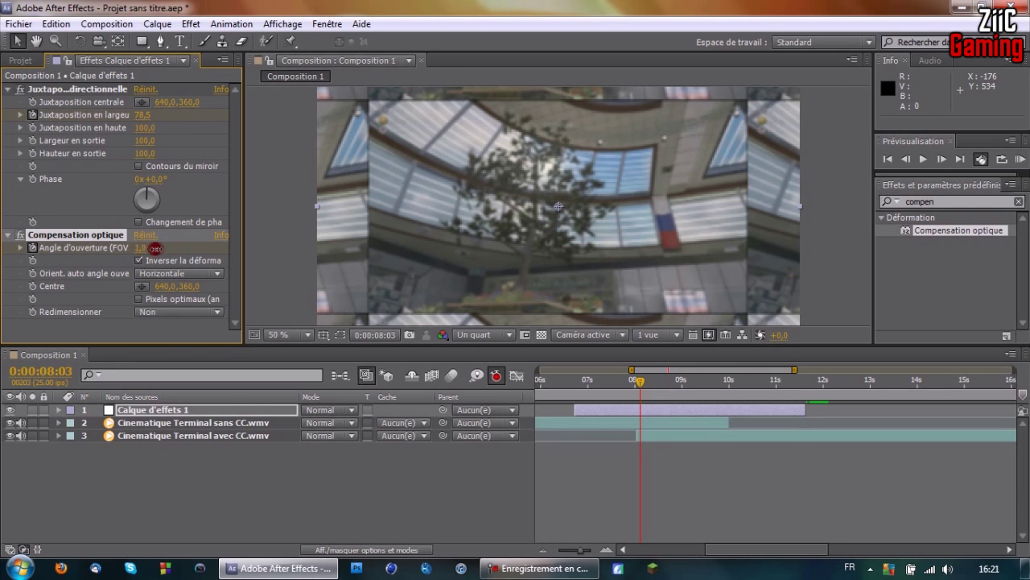
drag(205, 249, 9, 260)
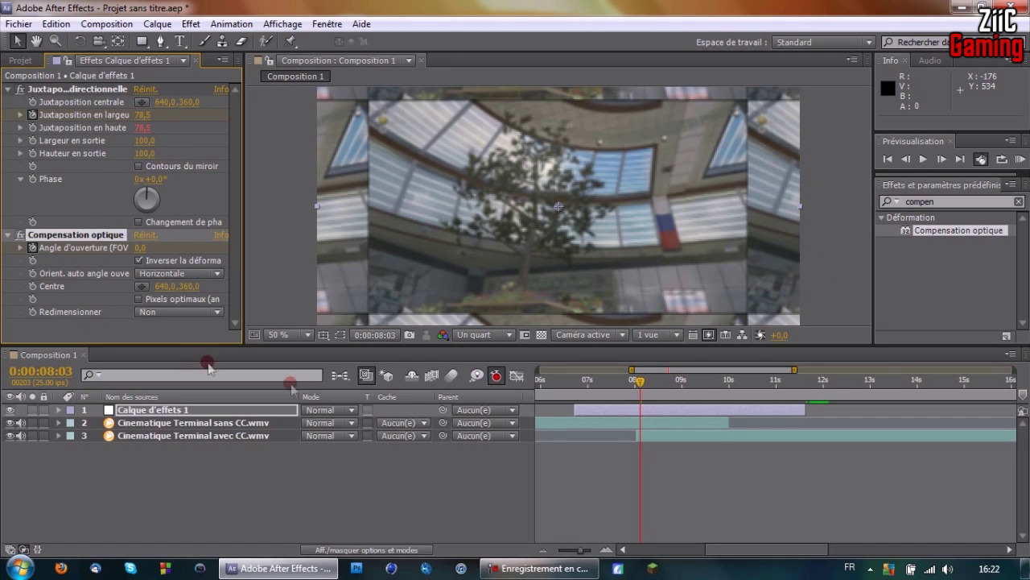
Replace the Angle d'ouverture (FOV) keyframe with one at 0:00:08:01, aligned with the first Juxtaposition en largeur keyframe.
click(59, 410)
drag(642, 390, 639, 389)
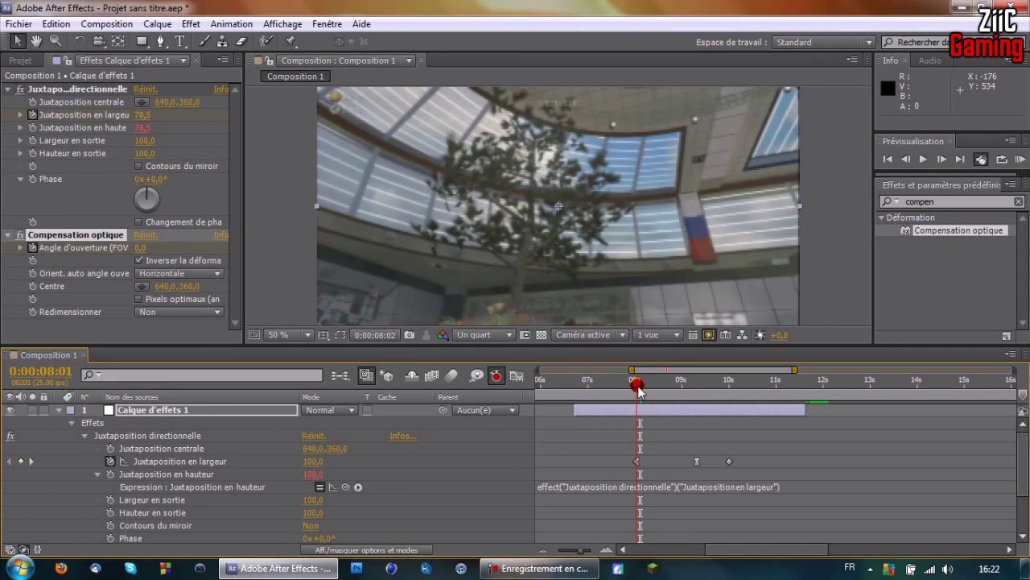
drag(627, 346, 605, 276)
drag(237, 101, 216, 193)
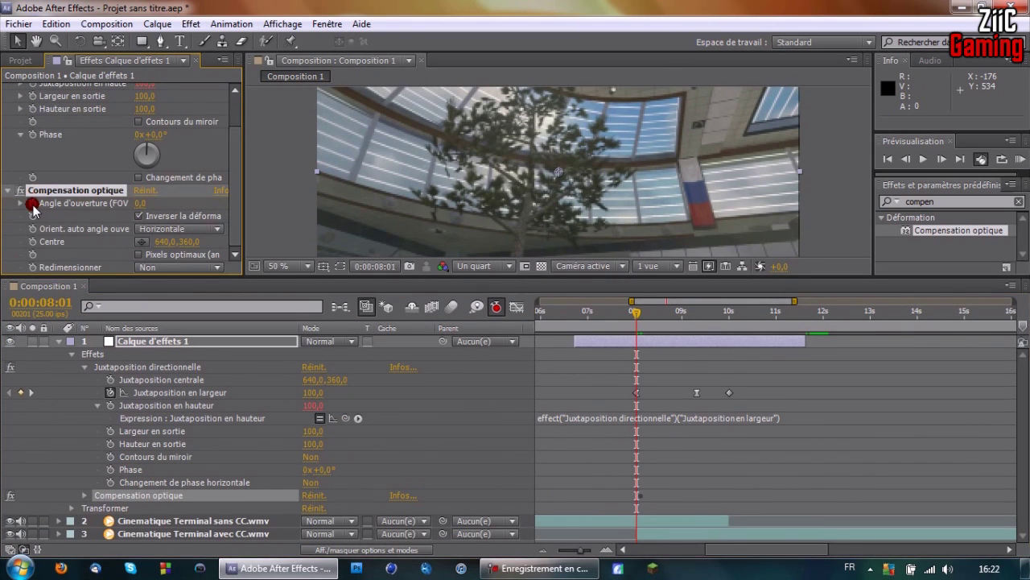
click(636, 342)
Add an Angle d'ouverture (FOV) keyframe with value 0 at 0:00:10:00, aligned with the last Juxtaposition en largeur keyframe.
drag(642, 317, 734, 329)
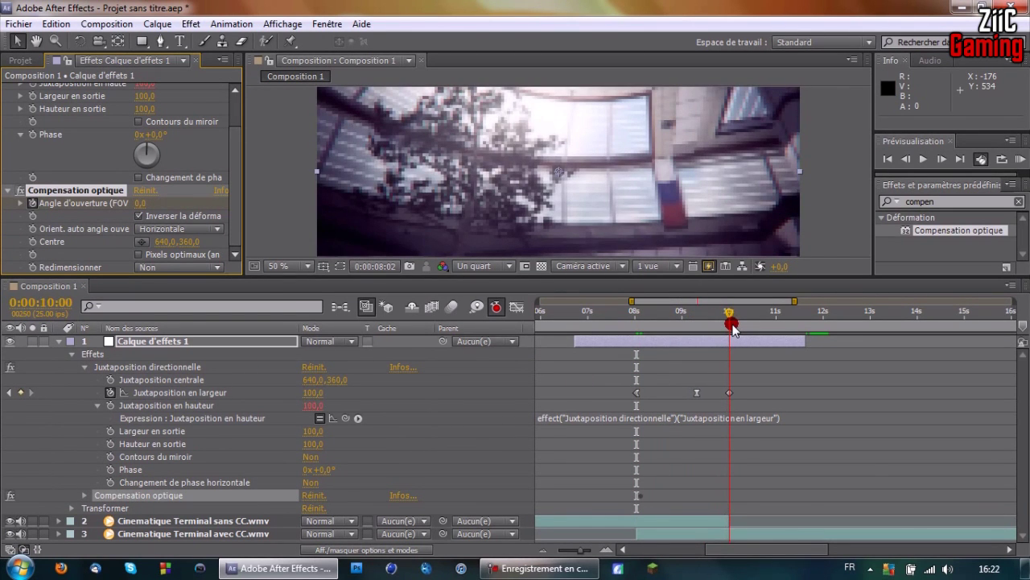
click(140, 242)
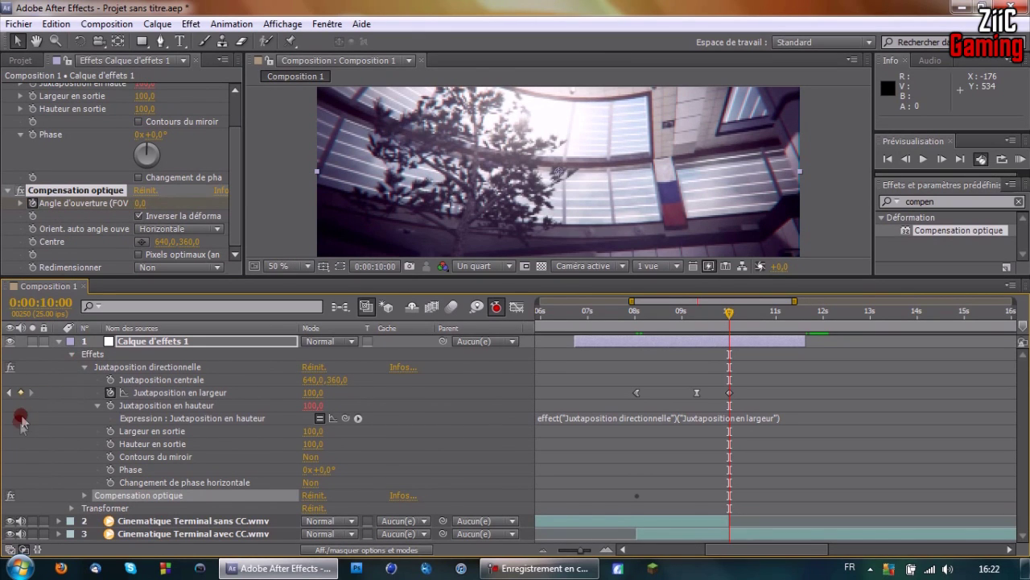
click(76, 502)
click(84, 495)
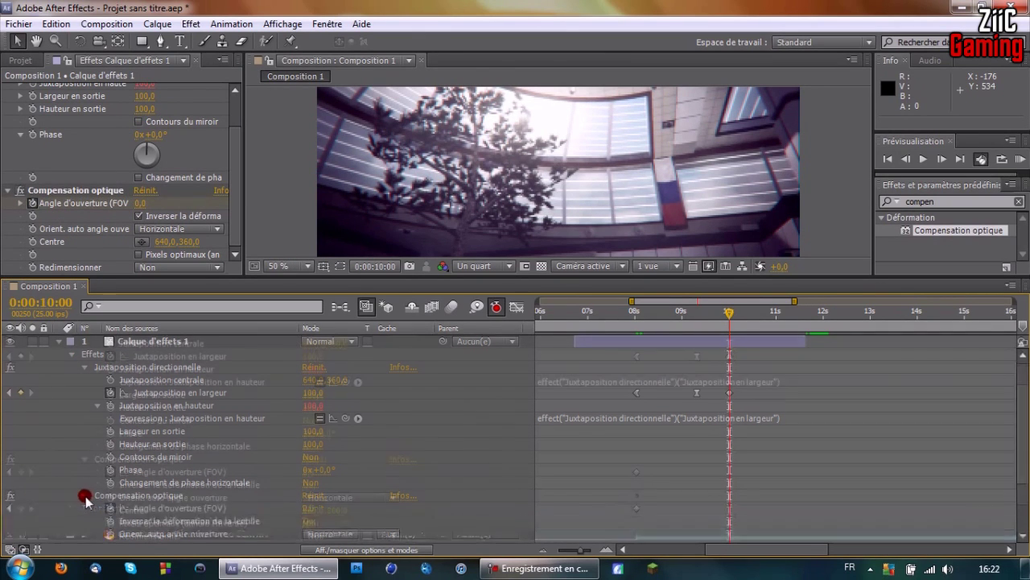
click(14, 472)
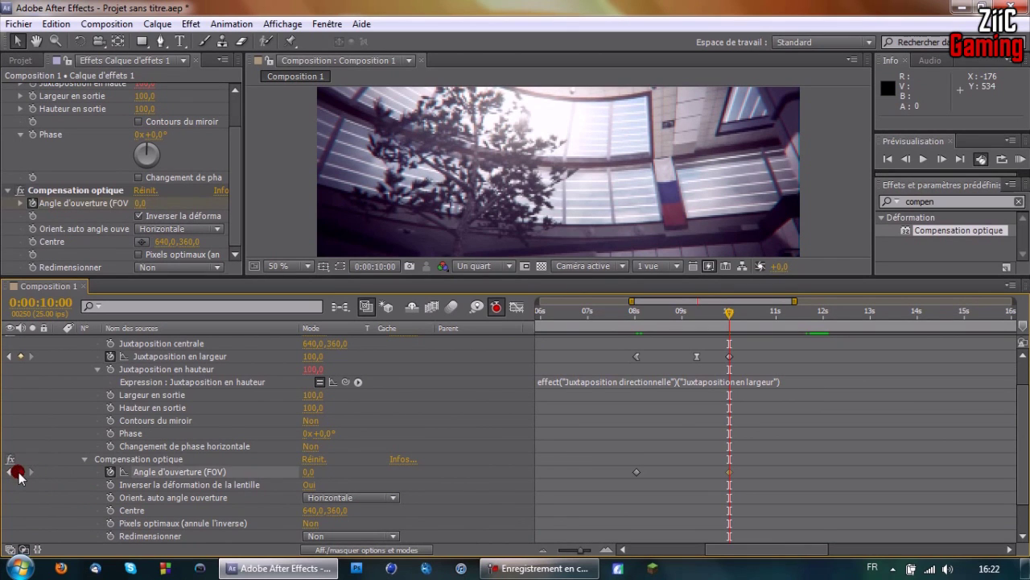
Set Angle d'ouverture (FOV) to 100 at 0:00:09:08.
drag(728, 320, 697, 322)
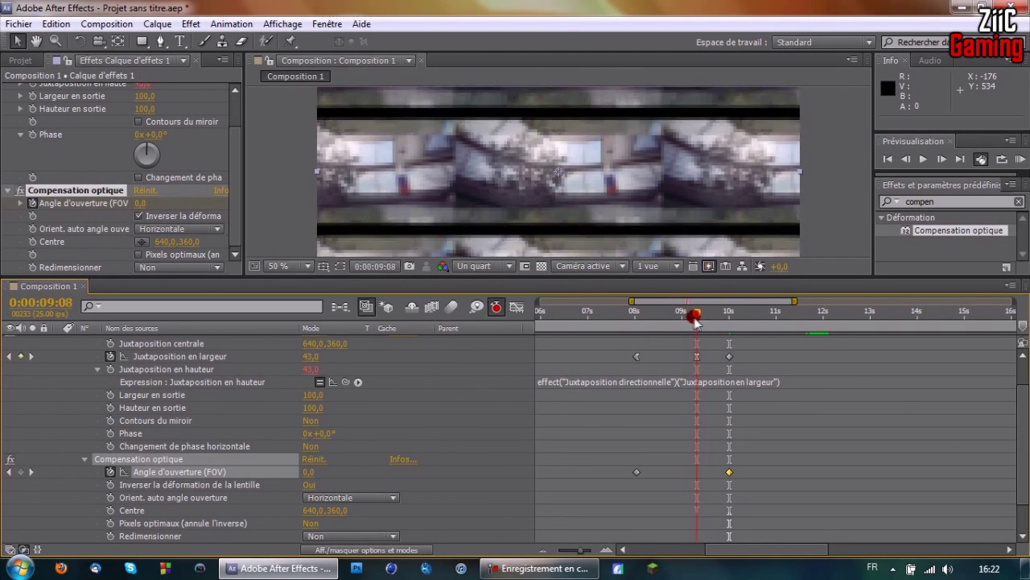
click(288, 461)
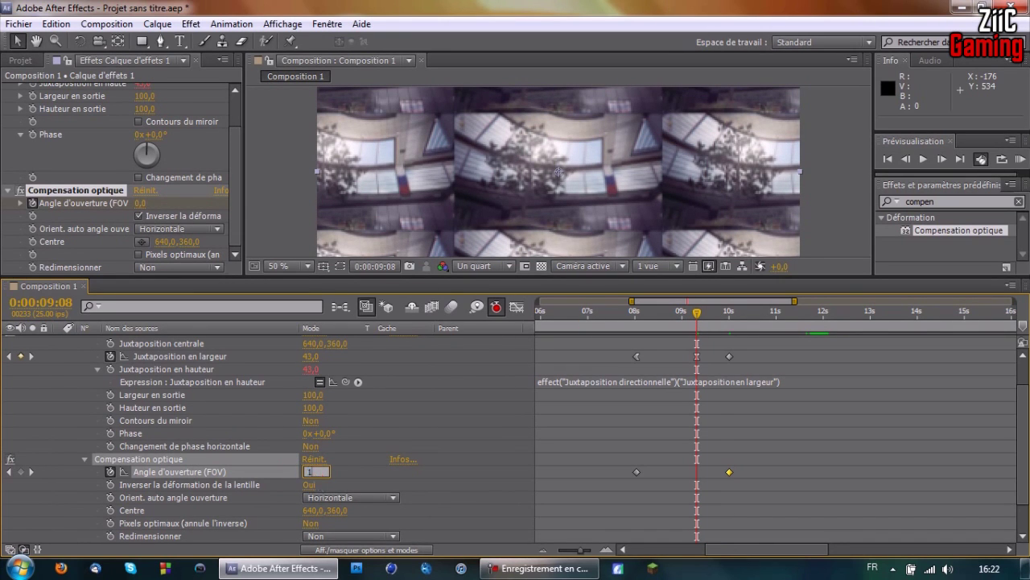
key(Return)
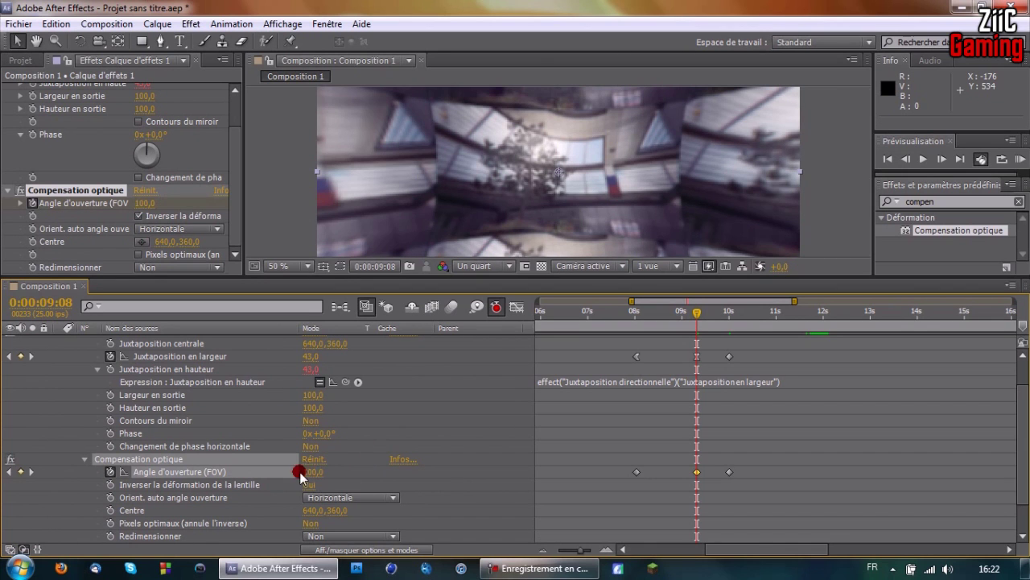
Try slightly different Angle d'ouverture (FOV) values at 0:00:09:08 and restore the value to 100.
mouse_move(310, 475)
mouse_down()
mouse_move(391, 462)
mouse_move(312, 487)
mouse_move(634, 474)
mouse_move(314, 481)
mouse_up()
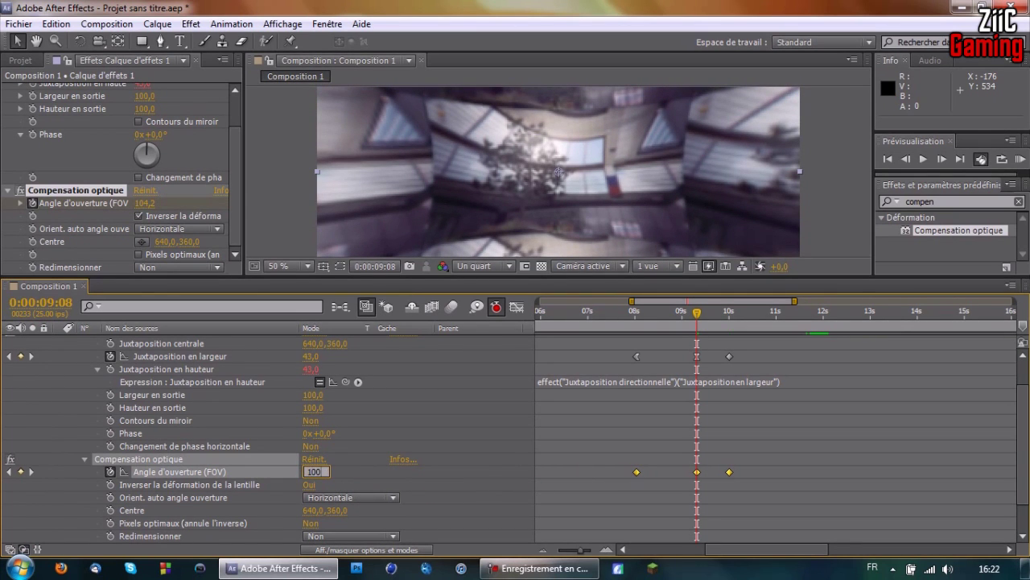
click(310, 473)
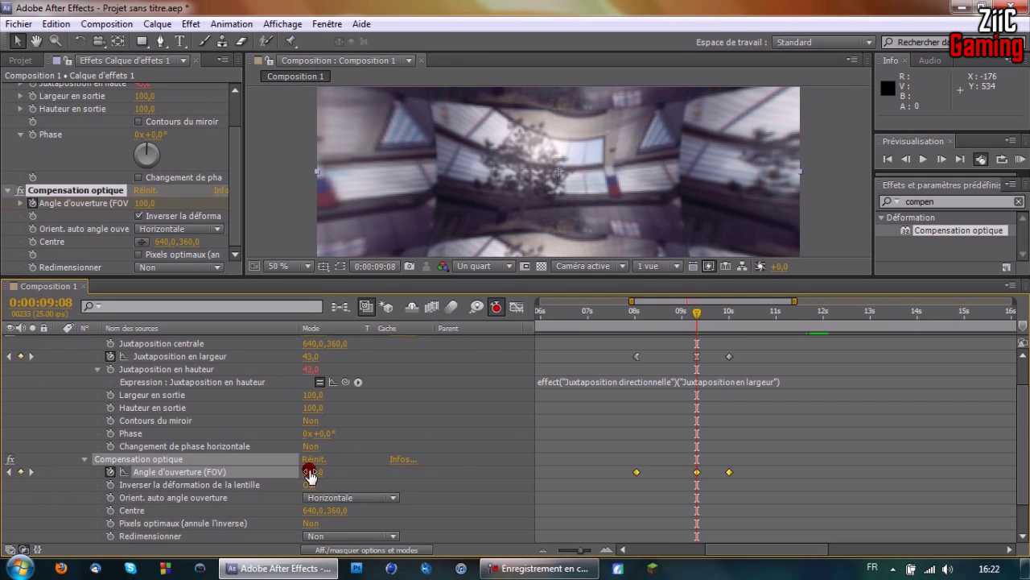
mouse_move(310, 477)
mouse_down()
mouse_move(299, 475)
mouse_move(325, 475)
mouse_move(293, 478)
mouse_move(307, 472)
mouse_up()
click(306, 472)
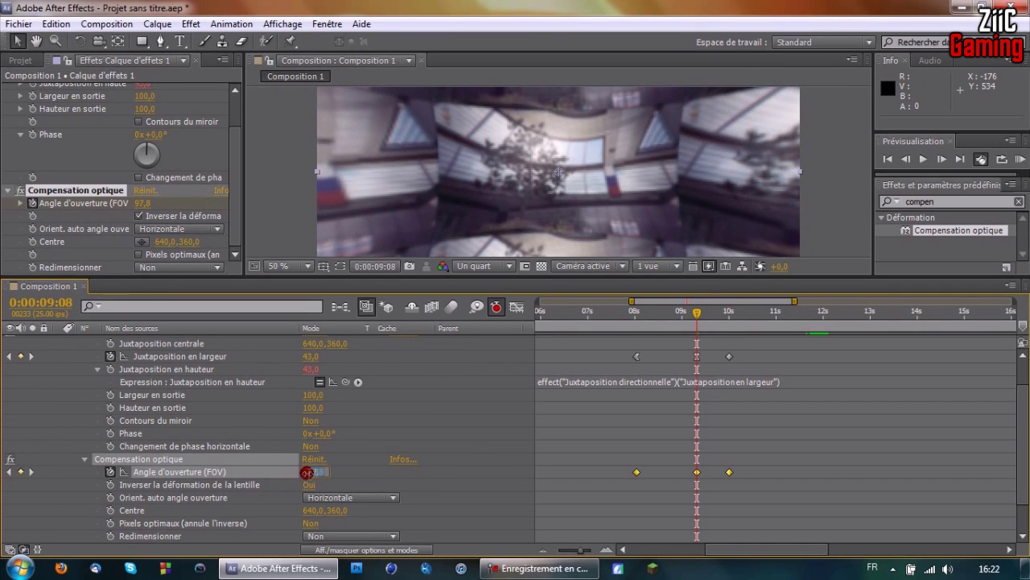
text(100)
key(Return)
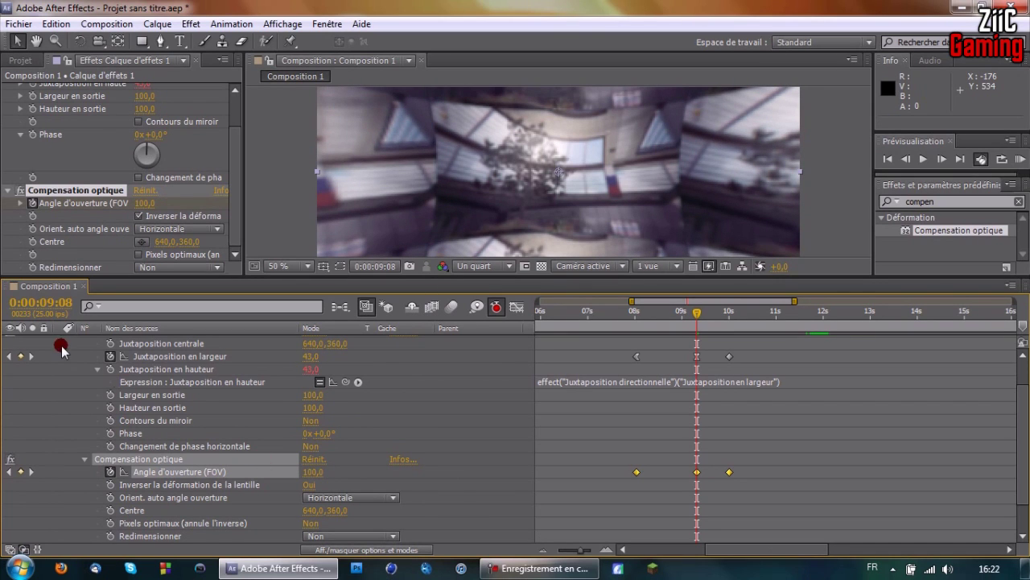
Collapse the adjustment layer's properties and preview the start of the transition up to 0:00:08:03.
scroll(976, 408, up, 3)
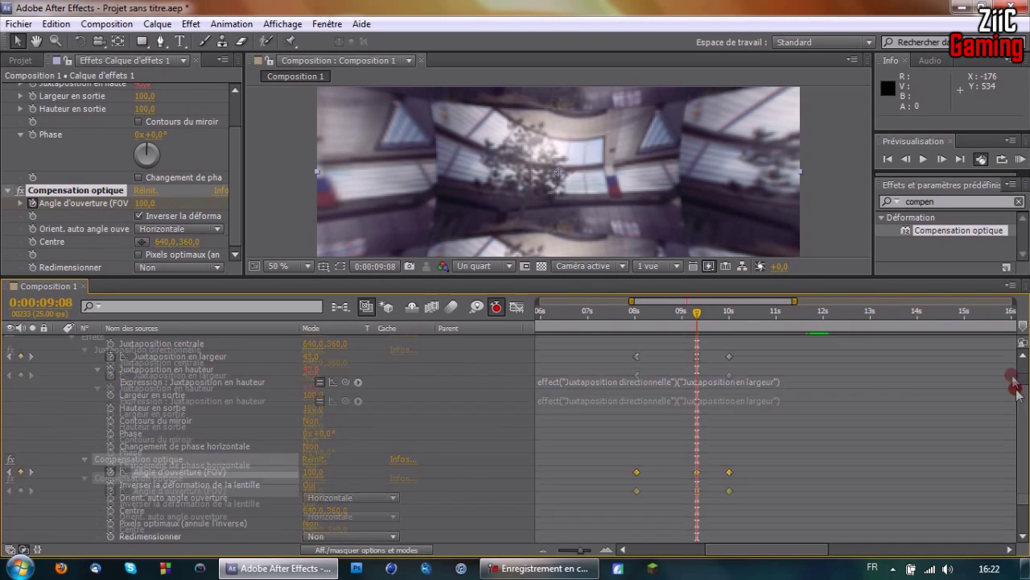
click(56, 341)
click(625, 314)
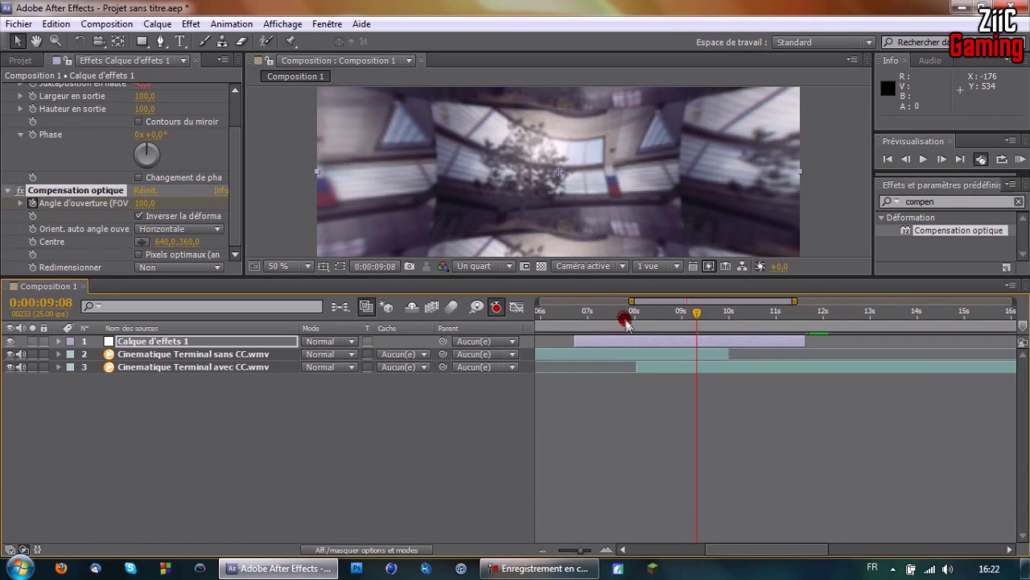
drag(593, 318, 642, 347)
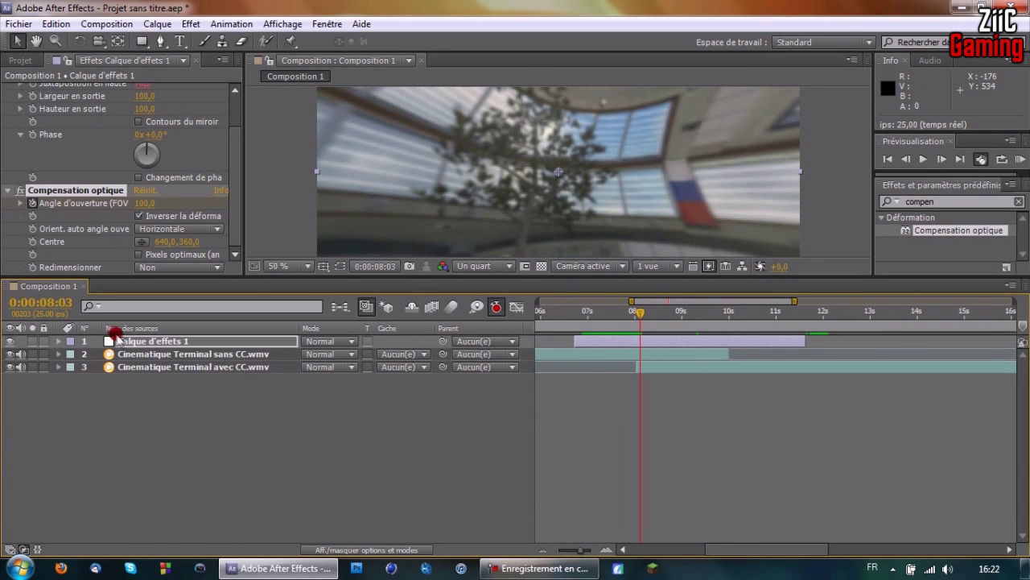
Expand the adjustment layer's effects and set Angle d'ouverture (FOV) to 0 at 0:00:08:01.
click(61, 340)
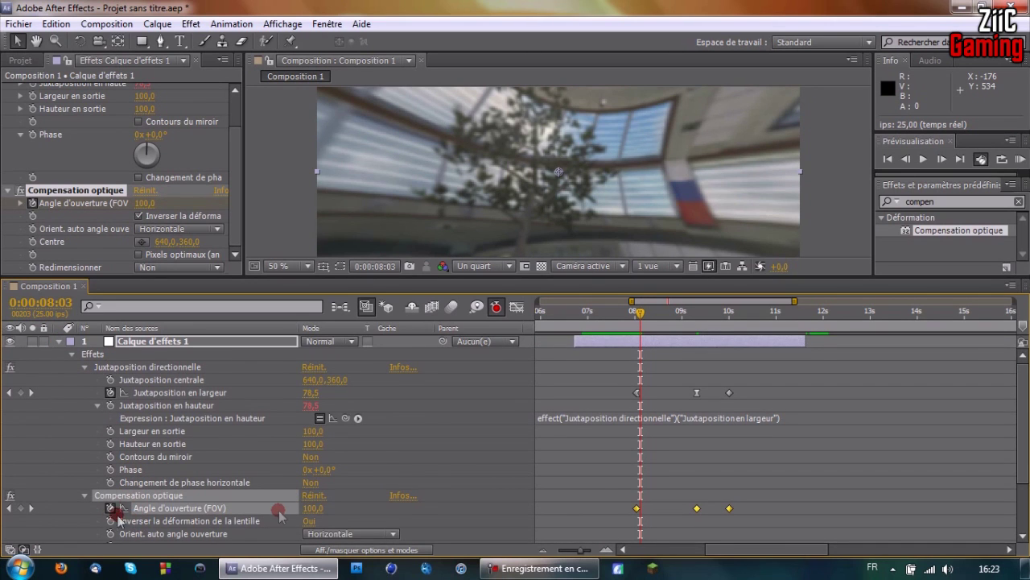
drag(643, 316, 637, 315)
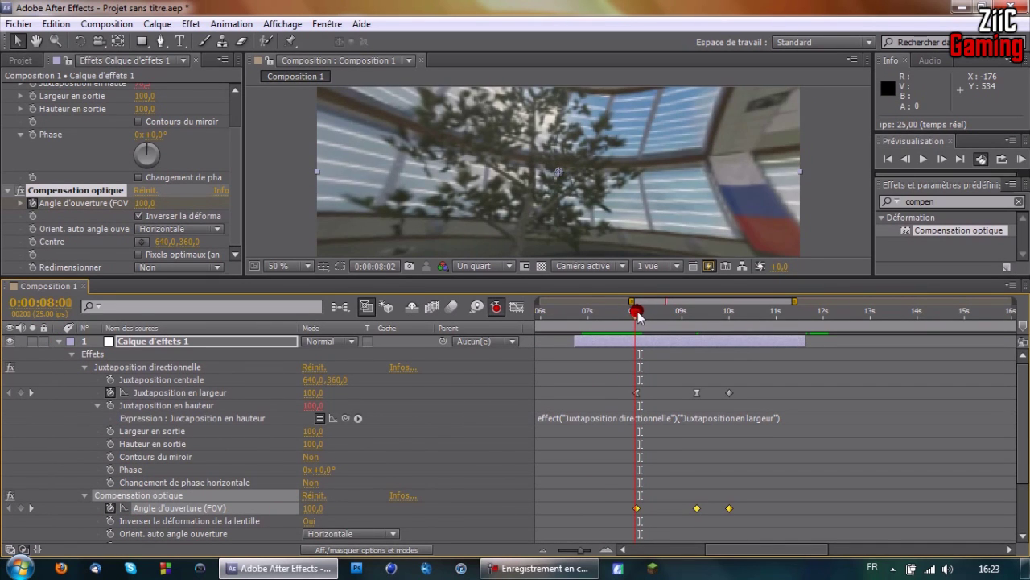
drag(304, 508, 80, 518)
click(306, 509)
text(0)
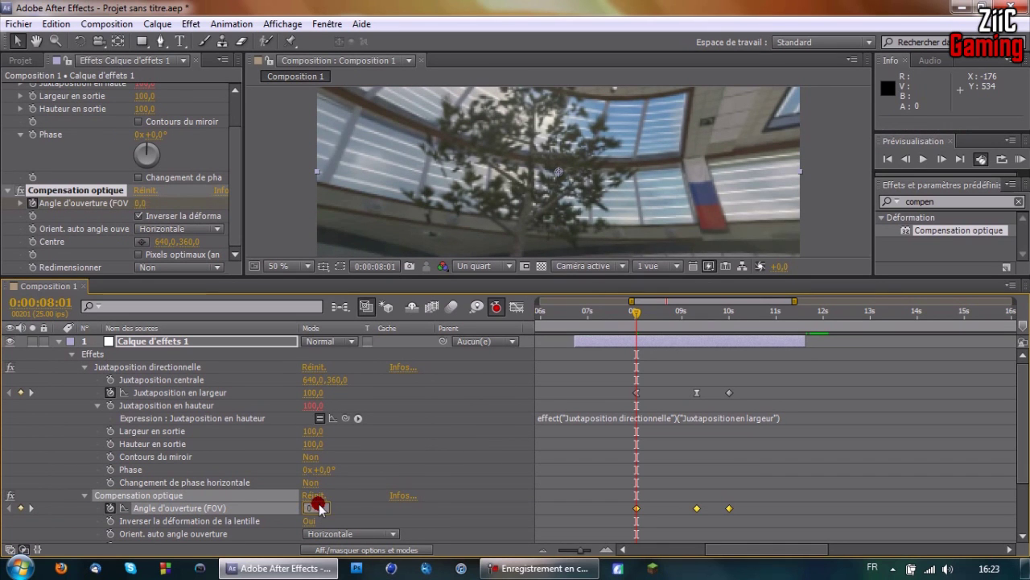
key(Return)
Return to the middle keyframe at 0:00:09:08 and set its Angle d'ouverture (FOV) to 100 again.
drag(633, 314, 697, 317)
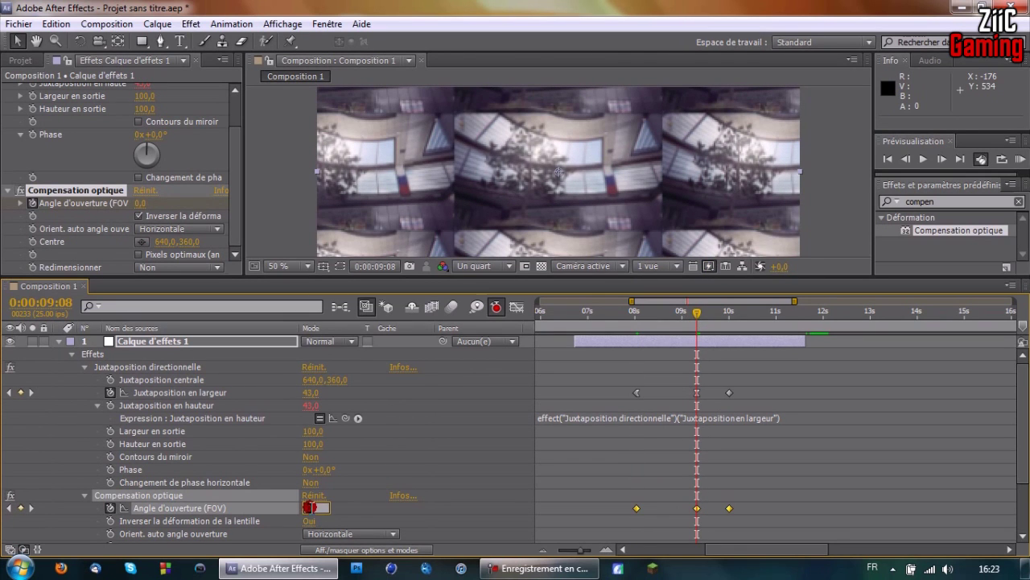
text(00)
click(311, 511)
Set Angle d'ouverture (FOV) to 0 at the last keyframe, 0:00:10:00.
drag(697, 316, 729, 319)
click(308, 510)
text(0)
click(390, 464)
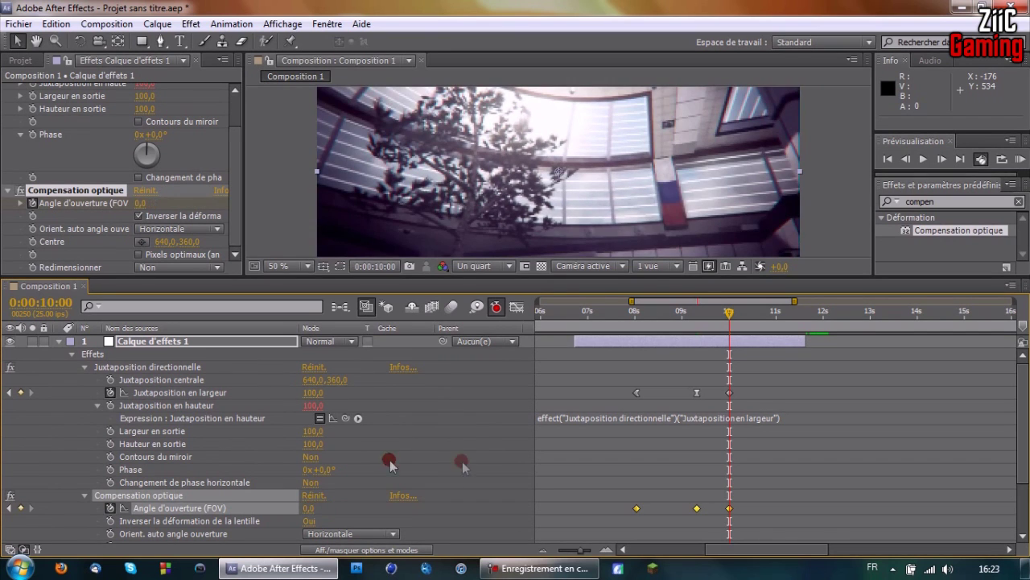
Preview the transition from 0:00:07:13.
click(612, 312)
key(space)
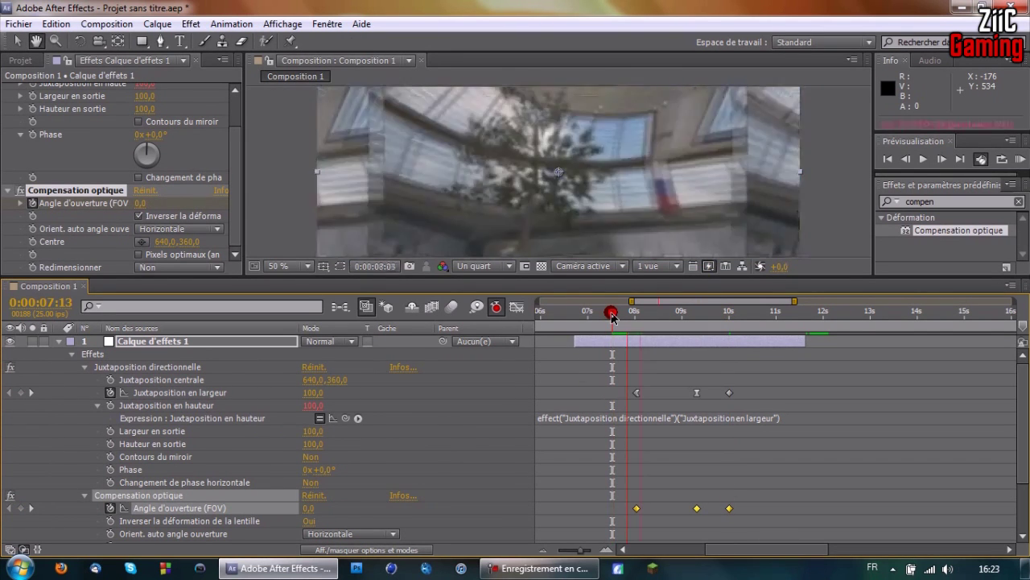
click(598, 314)
Set Angle d'ouverture (FOV) to 100 at the middle keyframe, 0:00:09:08.
drag(670, 313, 700, 315)
click(310, 510)
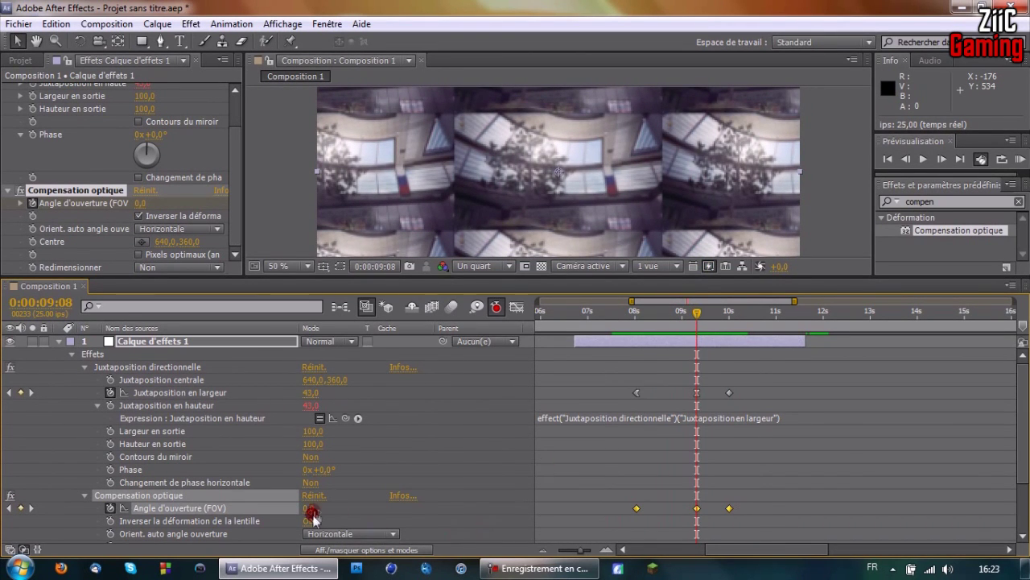
text(100)
click(358, 505)
Preview the transition from 0:00:07:18 and return to the middle keyframe at 0:00:09:08.
drag(697, 313, 629, 323)
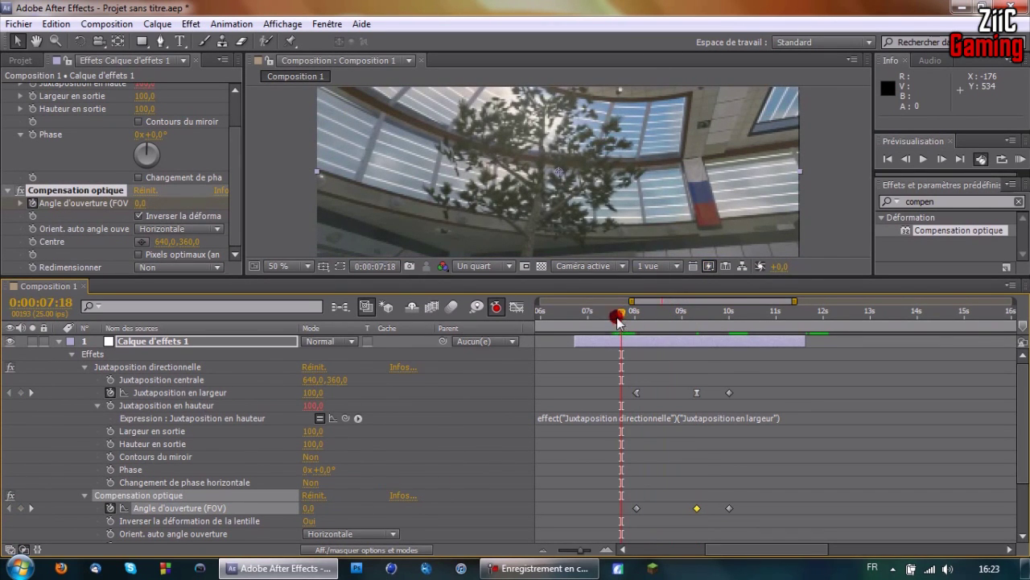
key(KP_0)
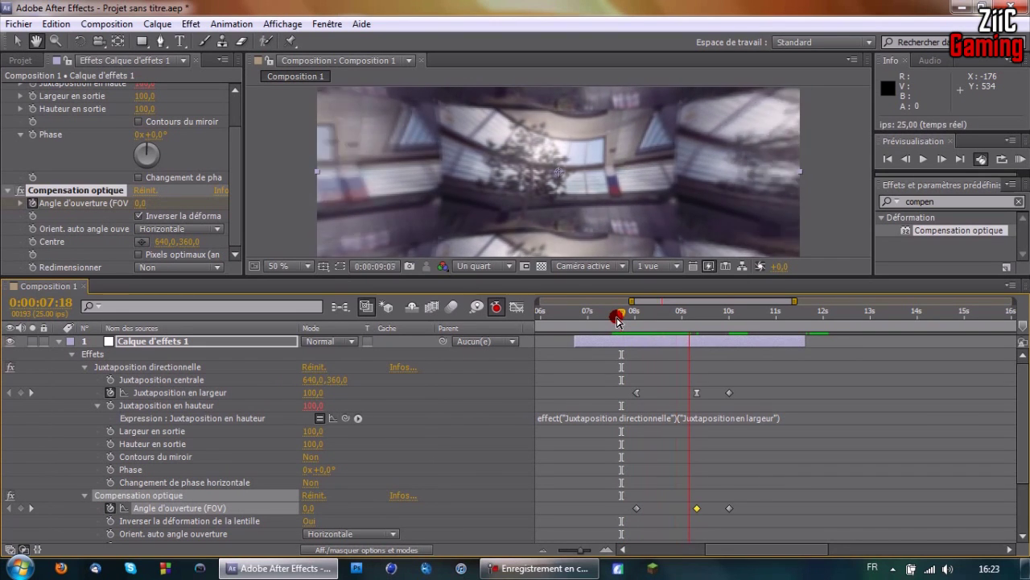
drag(618, 321, 698, 322)
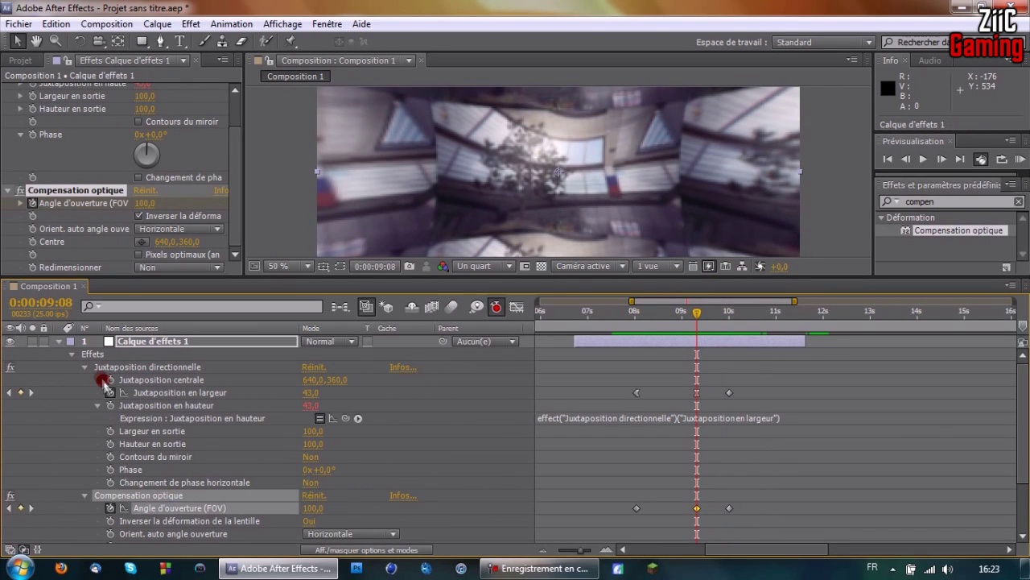
Collapse Juxtaposition directionnelle and apply easy ease to the middle Angle d'ouverture (FOV) keyframe in the graph editor, then close the graph.
click(84, 368)
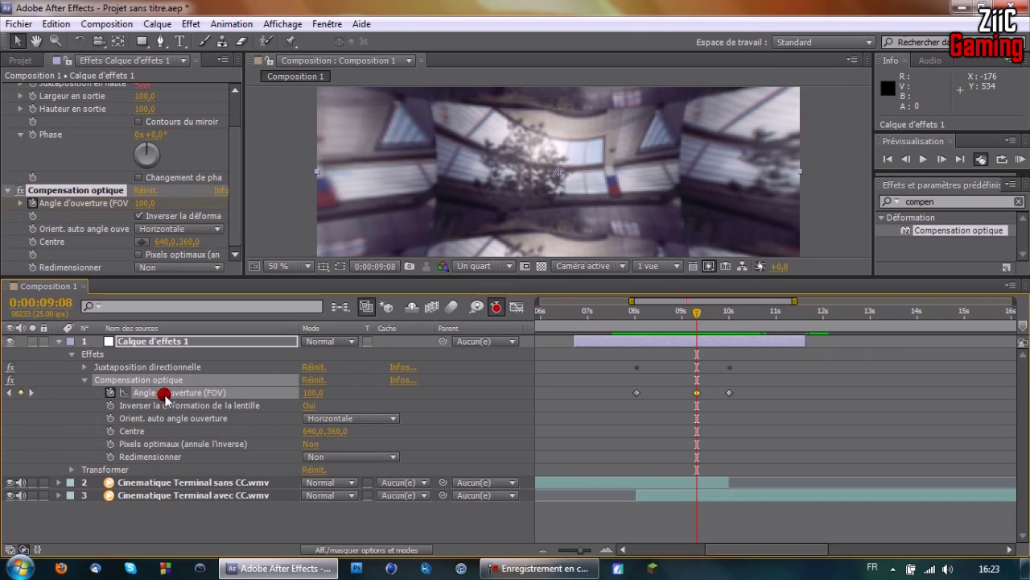
click(517, 309)
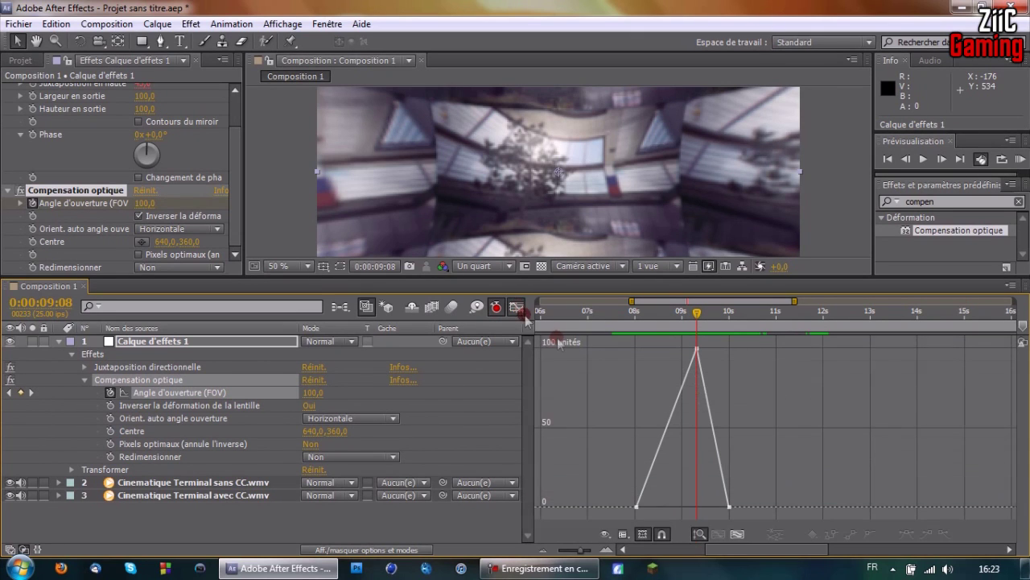
click(697, 351)
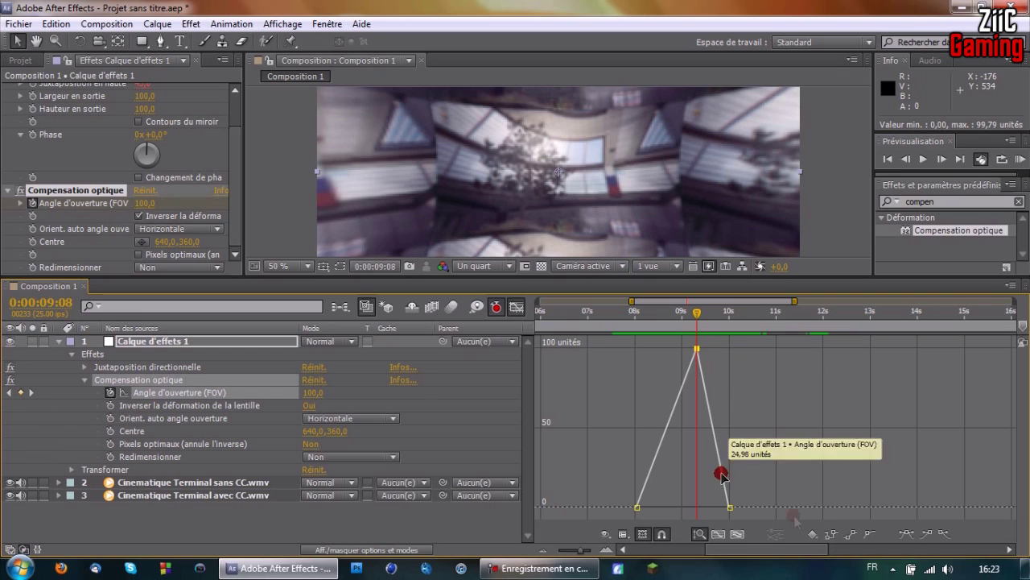
click(906, 533)
drag(676, 347, 721, 351)
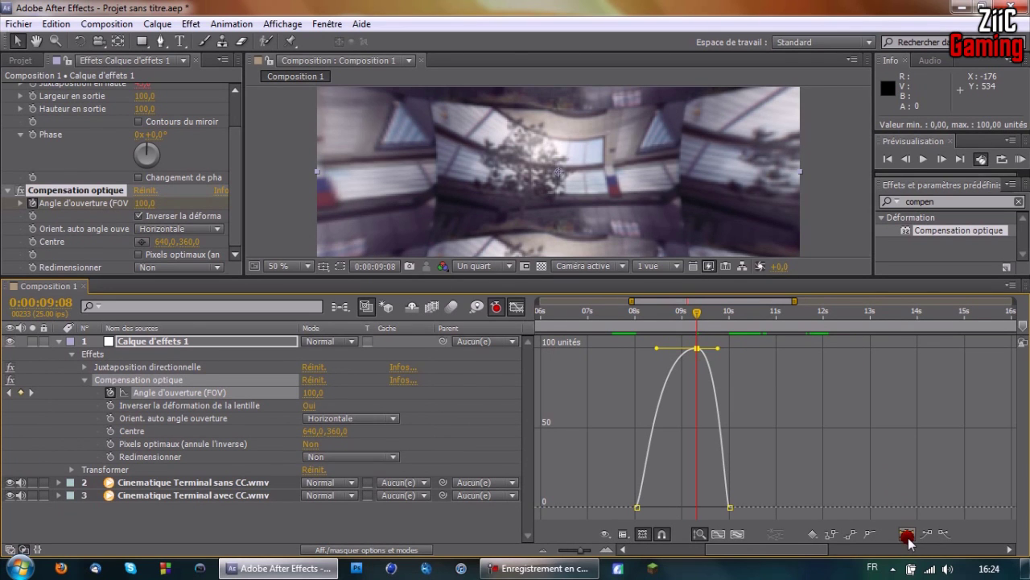
drag(706, 314, 730, 333)
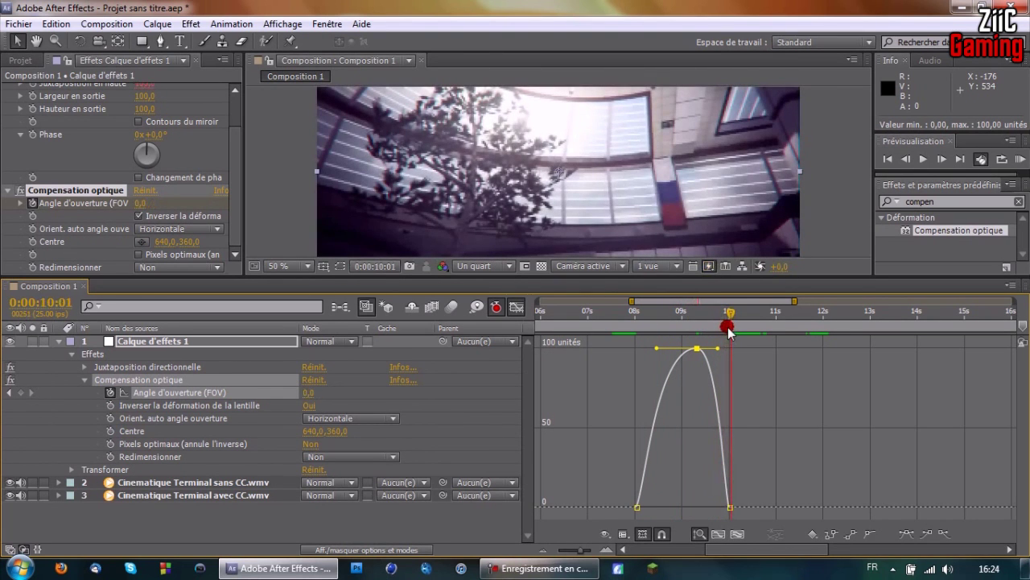
click(517, 307)
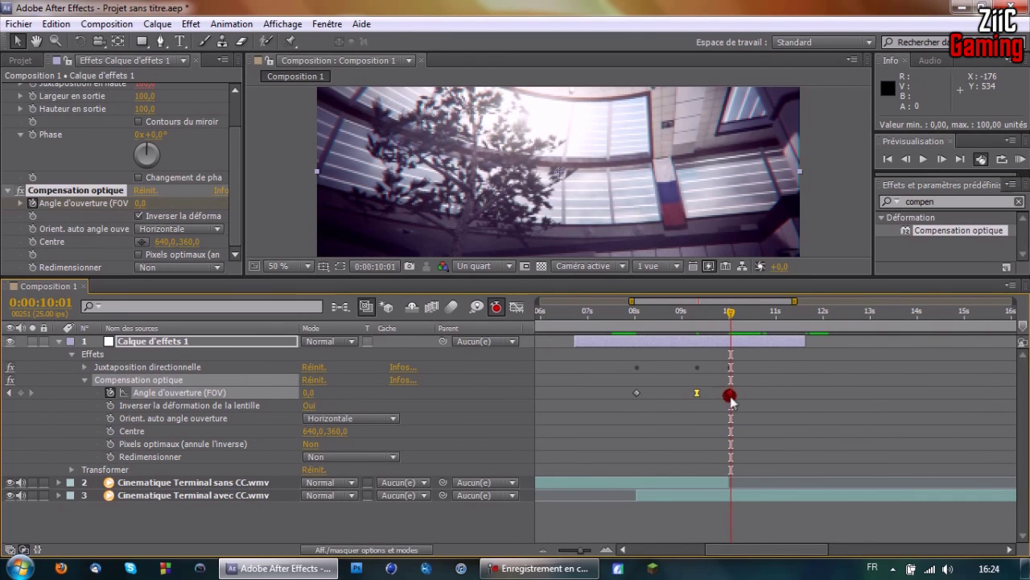
Move the last Angle d'ouverture (FOV) keyframe to 0:00:10:08 after trying it at 0:00:10:20.
drag(729, 393, 769, 393)
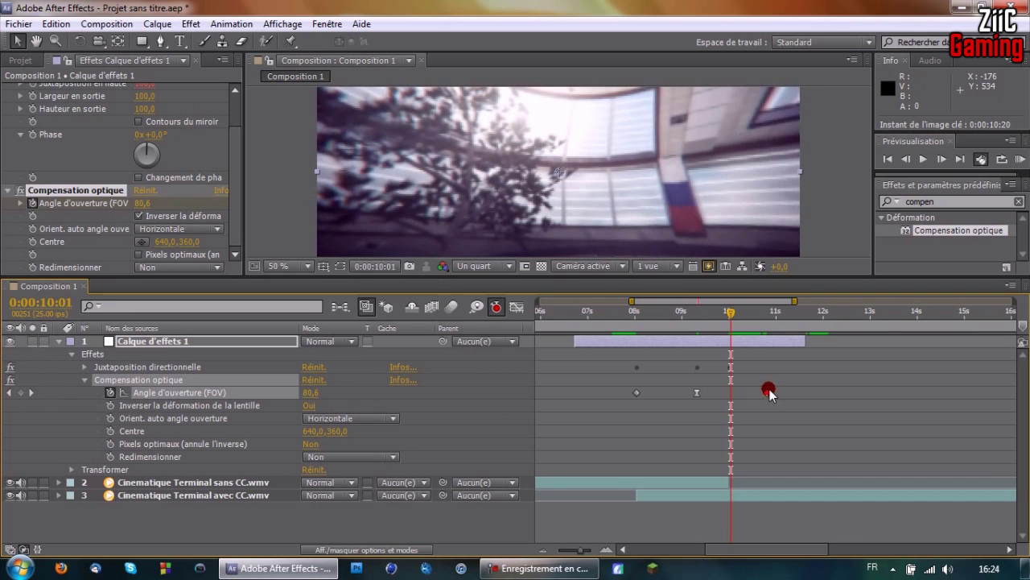
drag(681, 318, 609, 320)
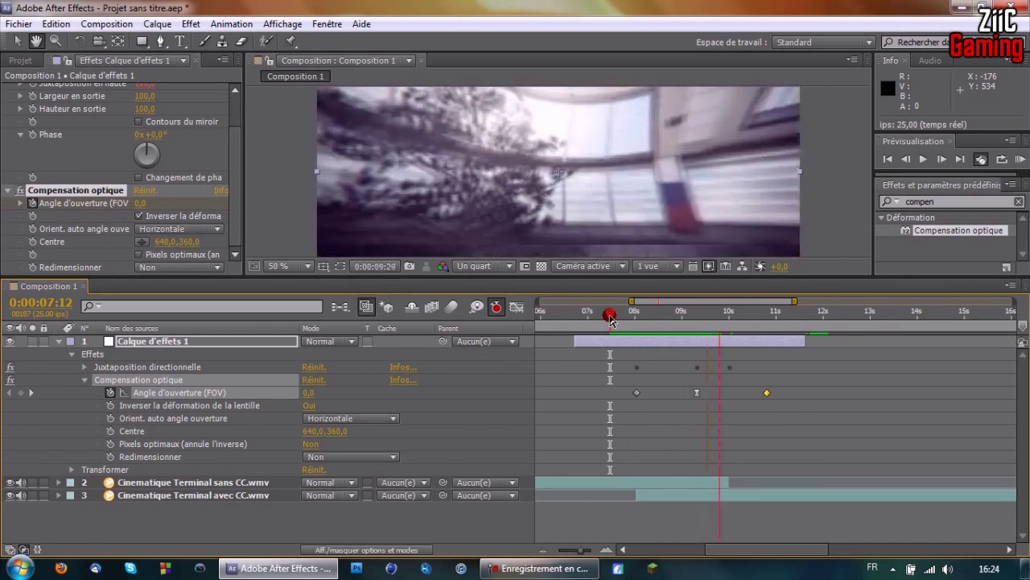
drag(766, 392, 745, 392)
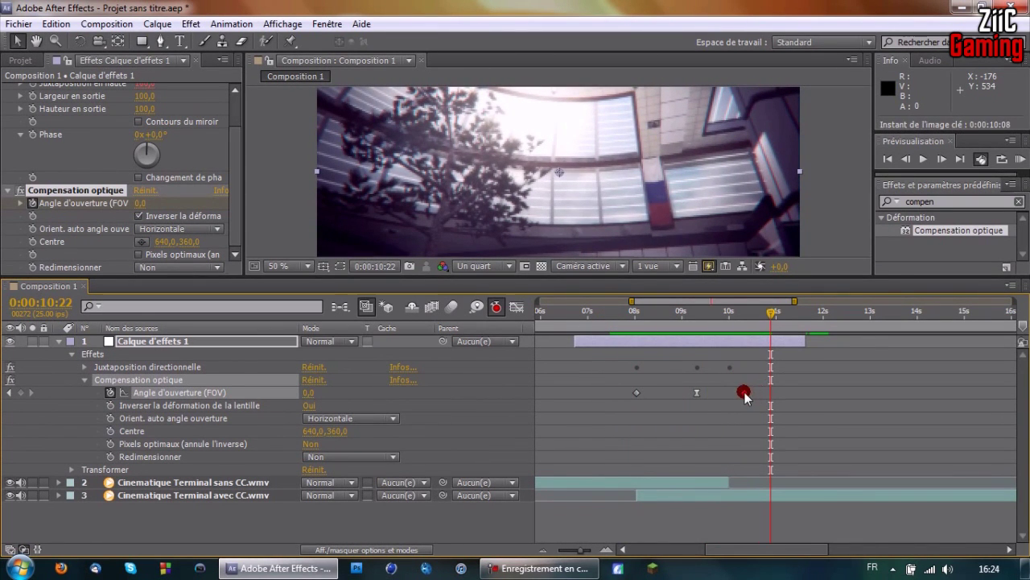
Preview the transition from about 0:00:08:00 and bring the playhead back to 0:00:07:15.
click(634, 314)
key(space)
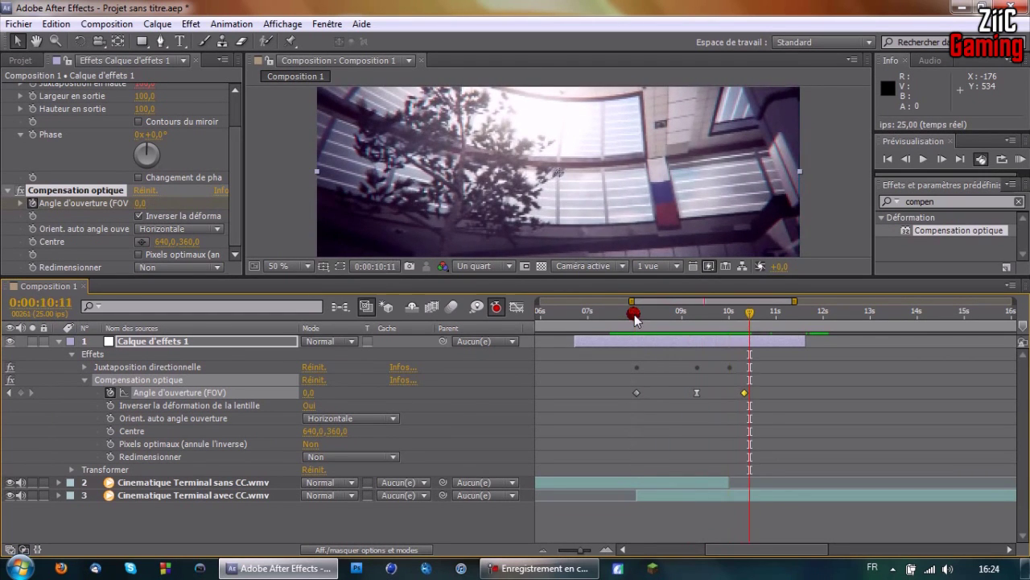
drag(624, 310, 615, 311)
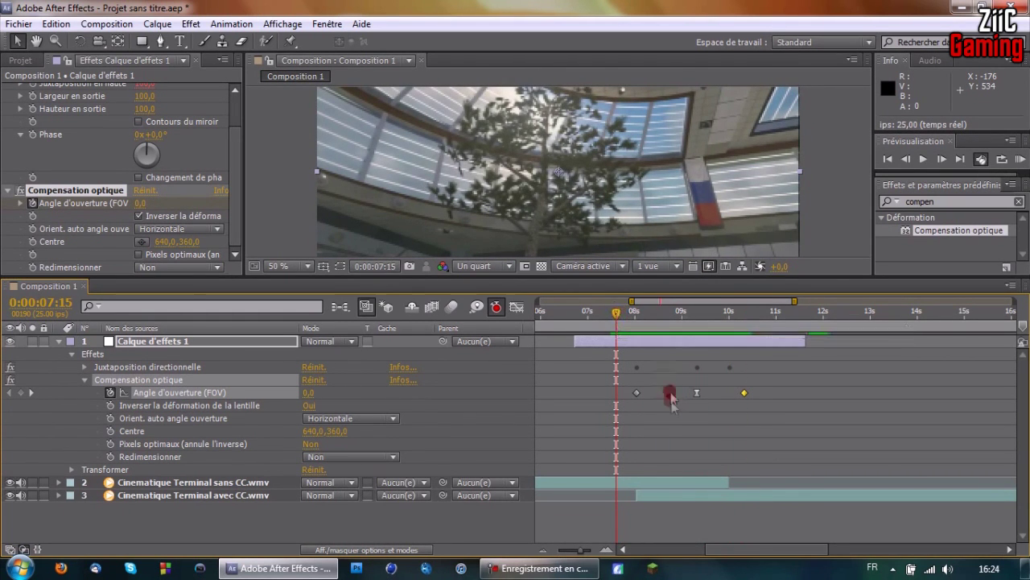
Enlarge the composition viewer by lowering the timeline's upper edge and replay the transition from 0:00:07:15 and from 0:00:07:12.
drag(606, 279, 609, 325)
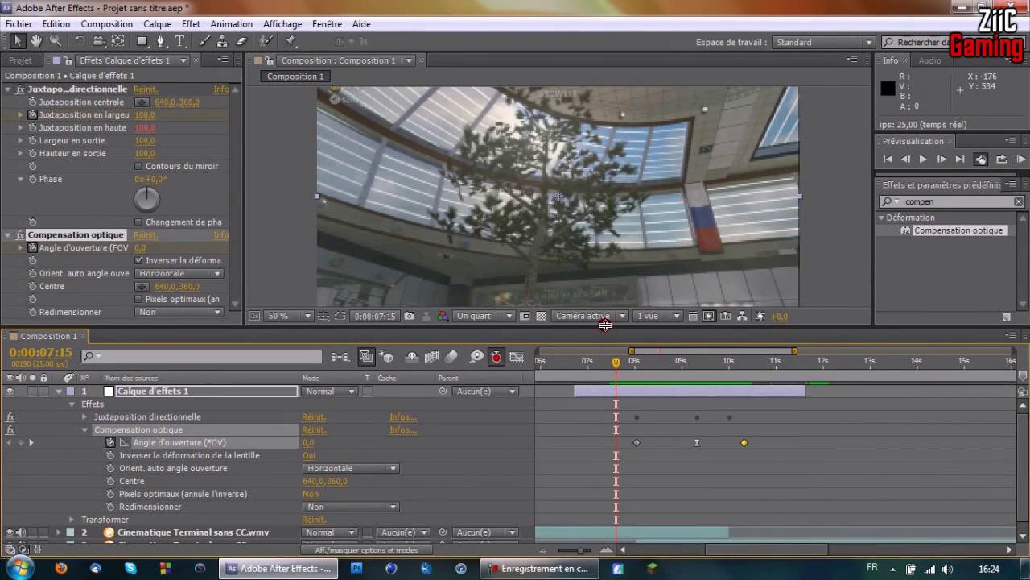
key(space)
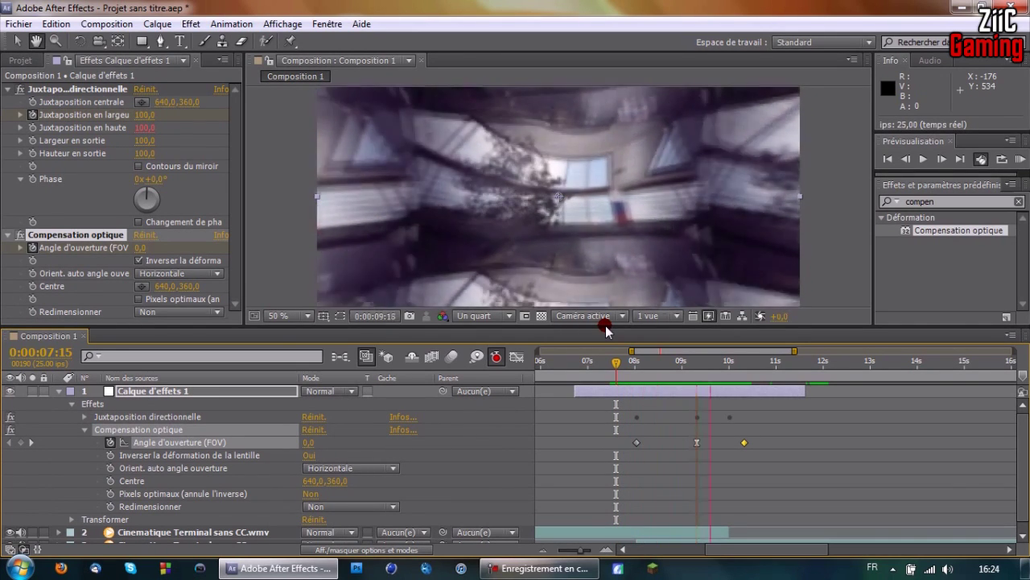
key(space)
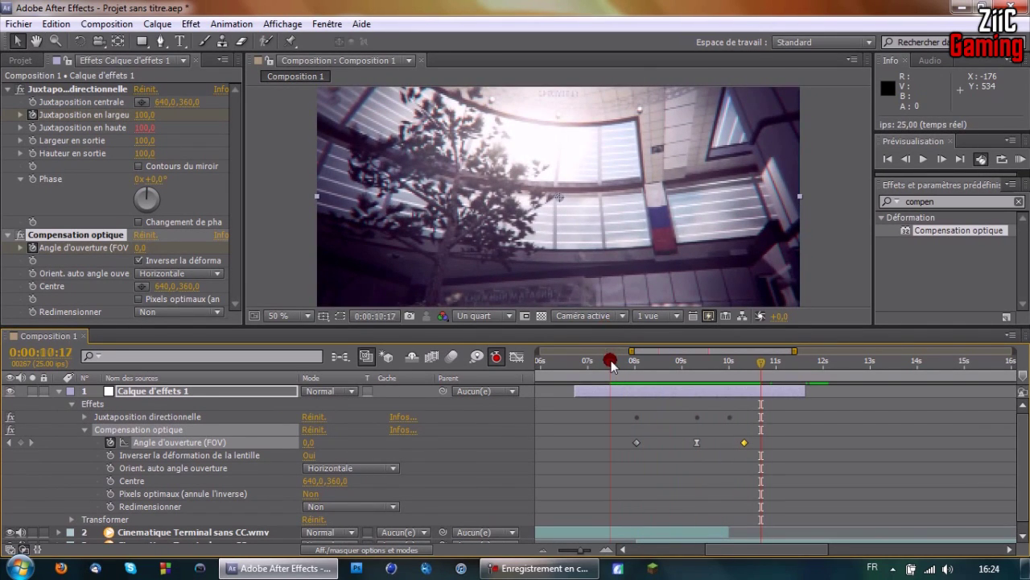
click(610, 362)
key(space)
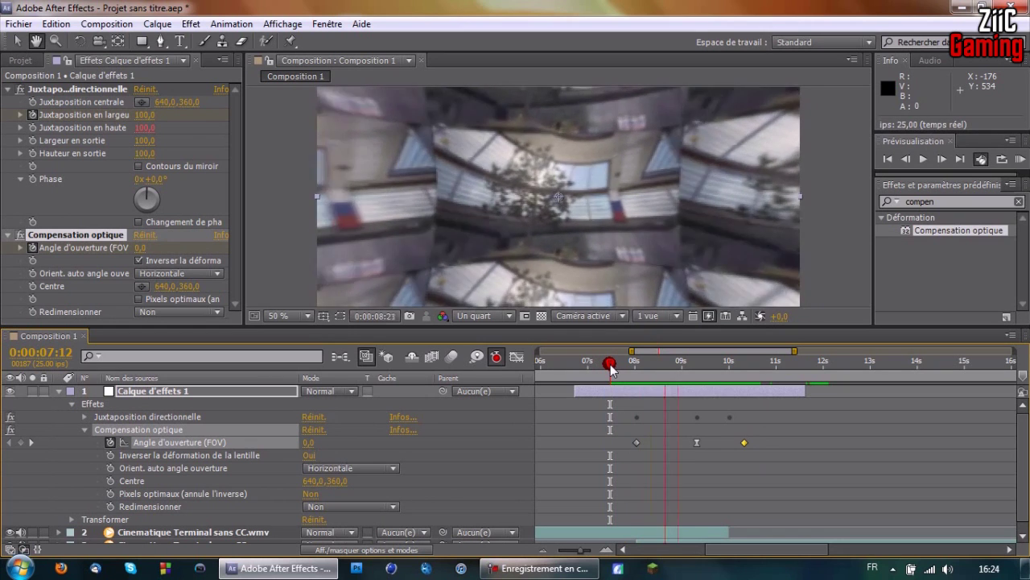
key(space)
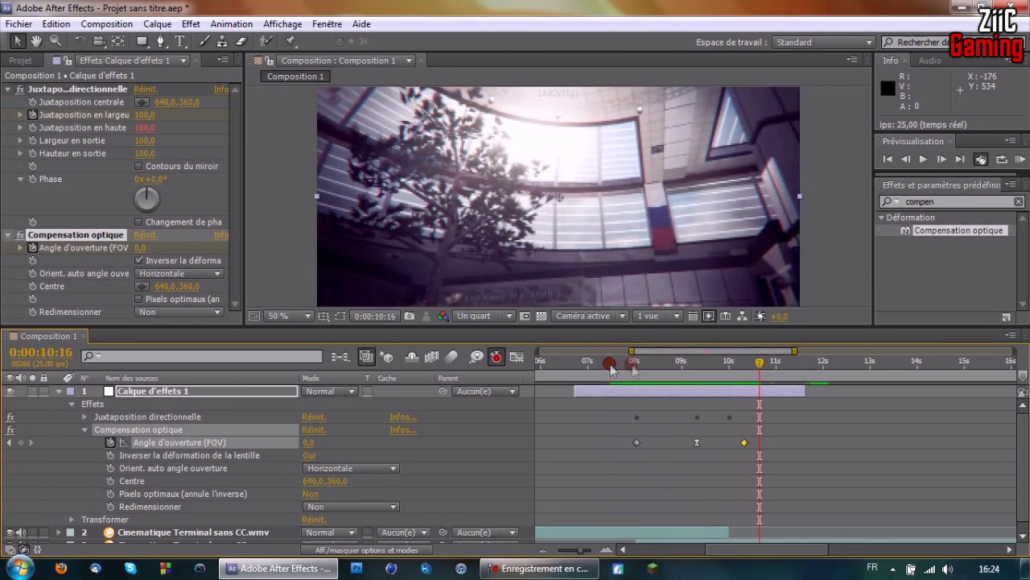
Scrub to the middle keyframe around 0:00:09:08 and back to 0:00:07:20 to inspect the tiled frame.
drag(685, 366, 697, 368)
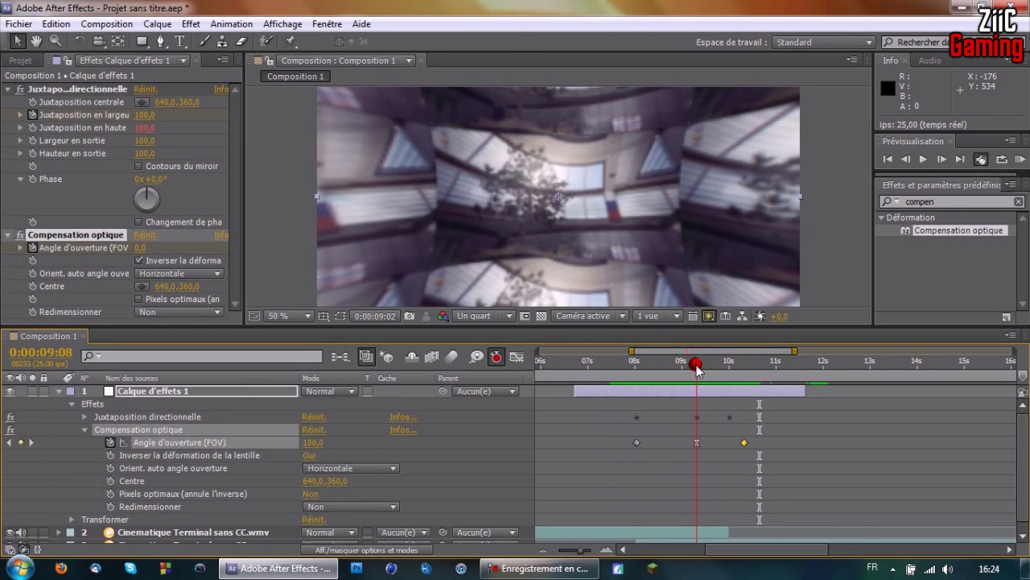
click(694, 367)
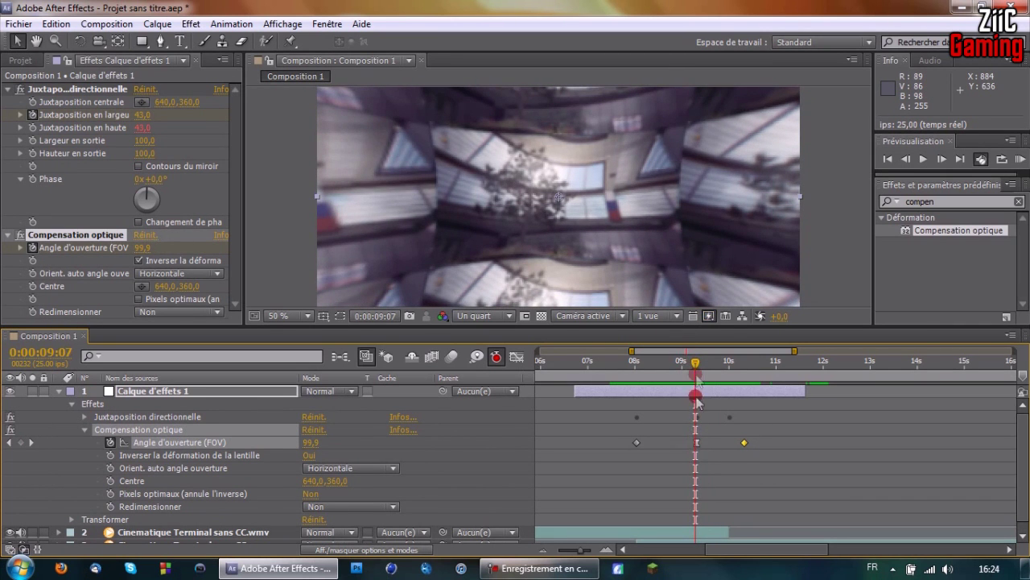
drag(695, 364, 624, 364)
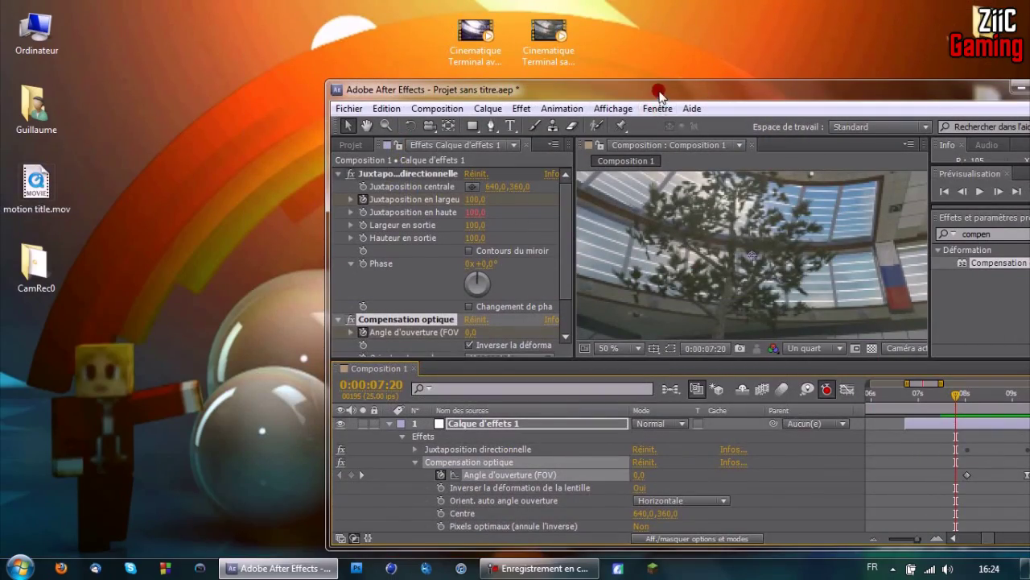
Maximize the program window again and play the transition from 0:00:07:20.
double_click(660, 91)
key(space)
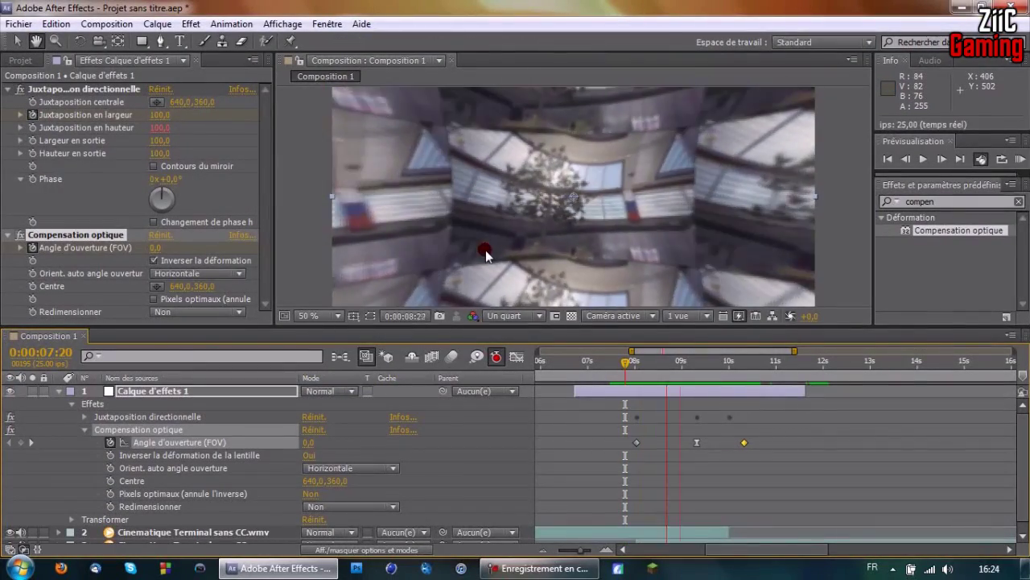
key(space)
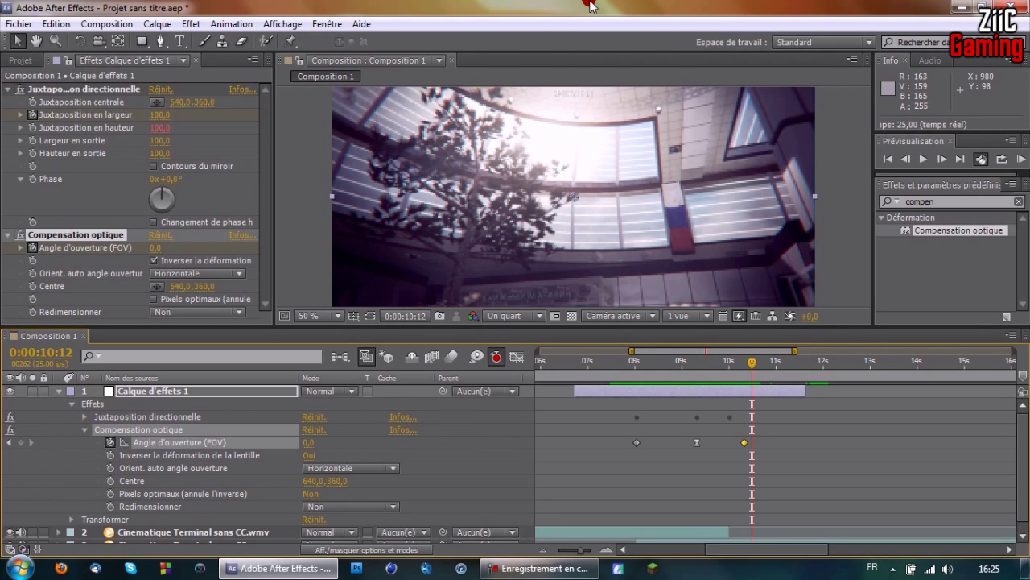
Inspect the transition at 0:00:08:17 and play it a last time from 0:00:07:17.
click(669, 360)
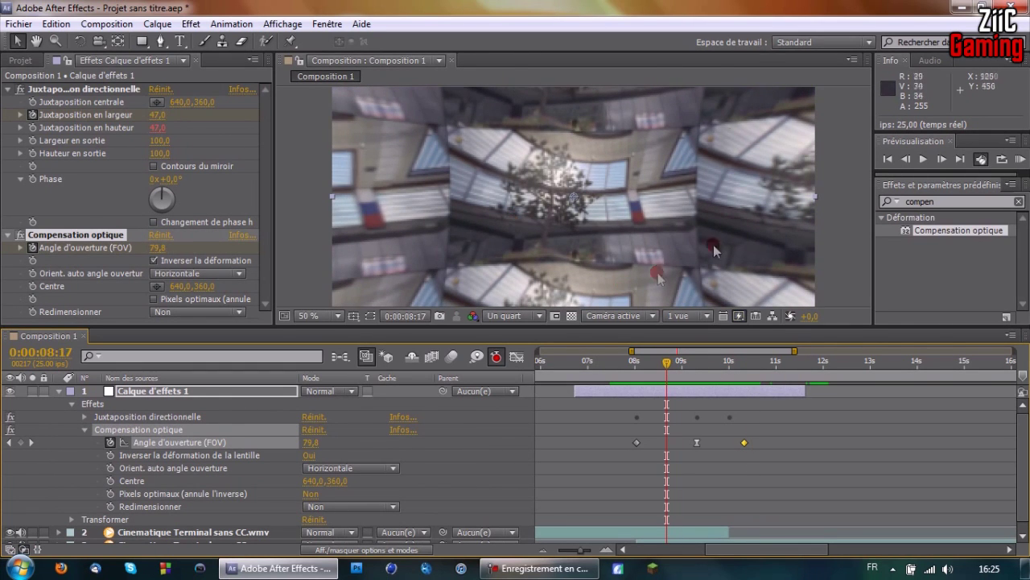
drag(666, 361, 619, 360)
key(space)
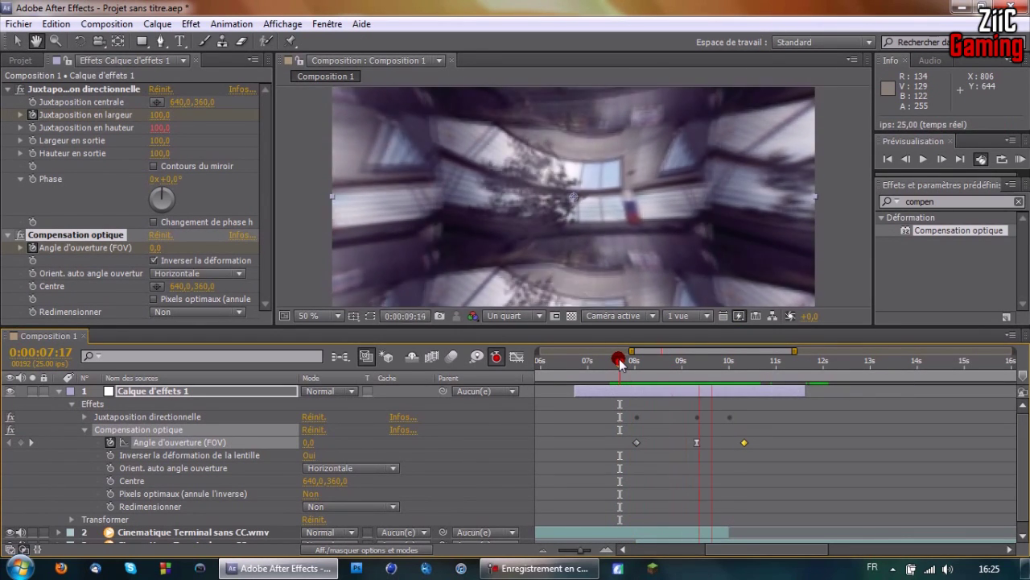
key(space)
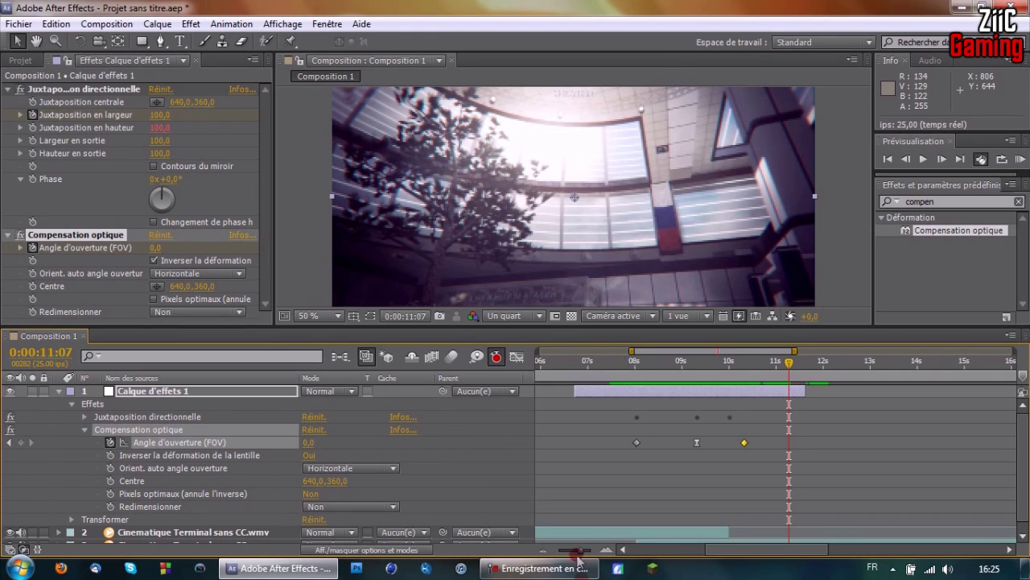
click(548, 569)
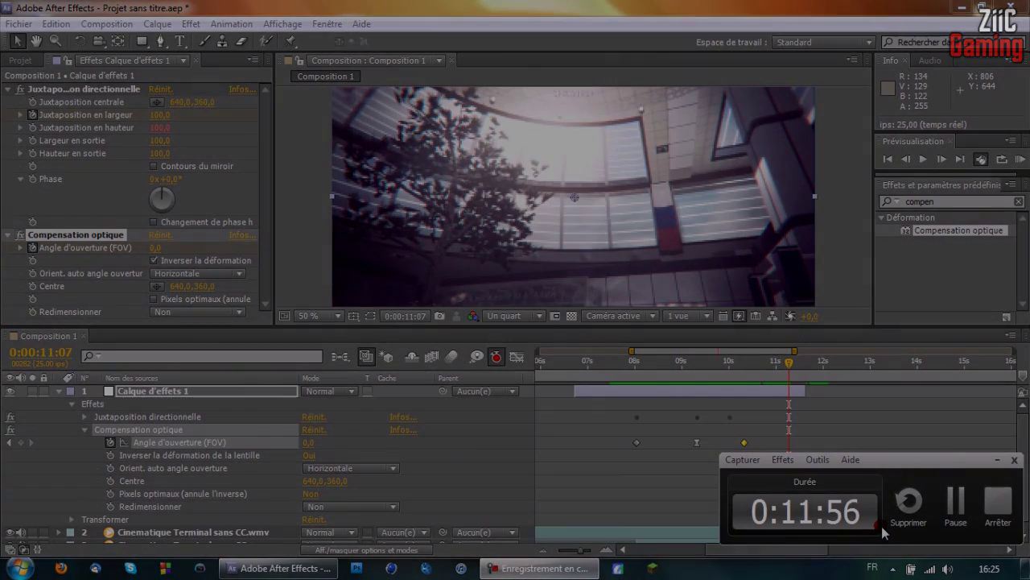